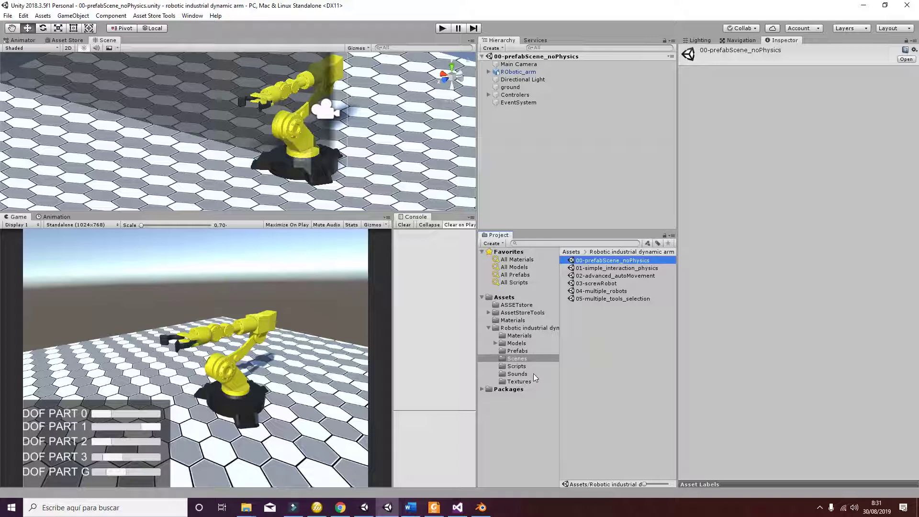
- Run the 00-prefabScene_noPhysics scene, change the DOF PART 0, 1 and 3 values to pose the arm, and stop the run
click(522, 360)
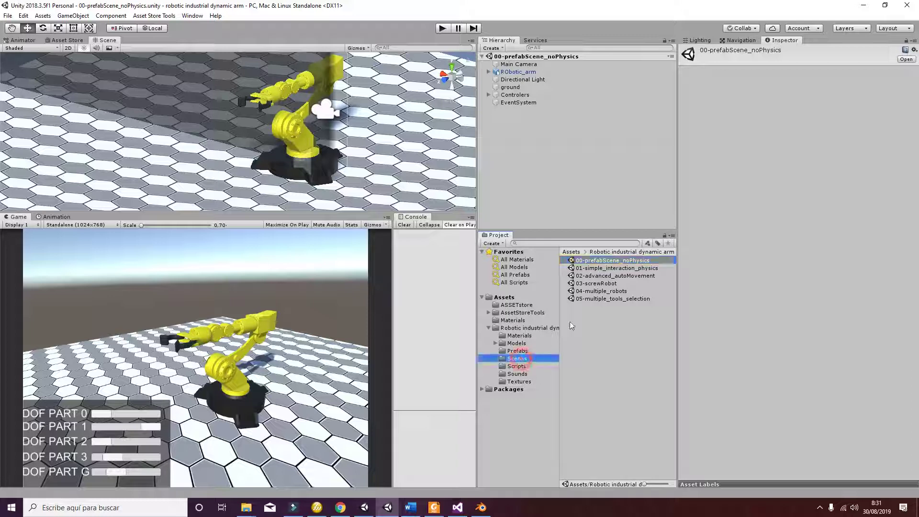
click(599, 260)
click(442, 28)
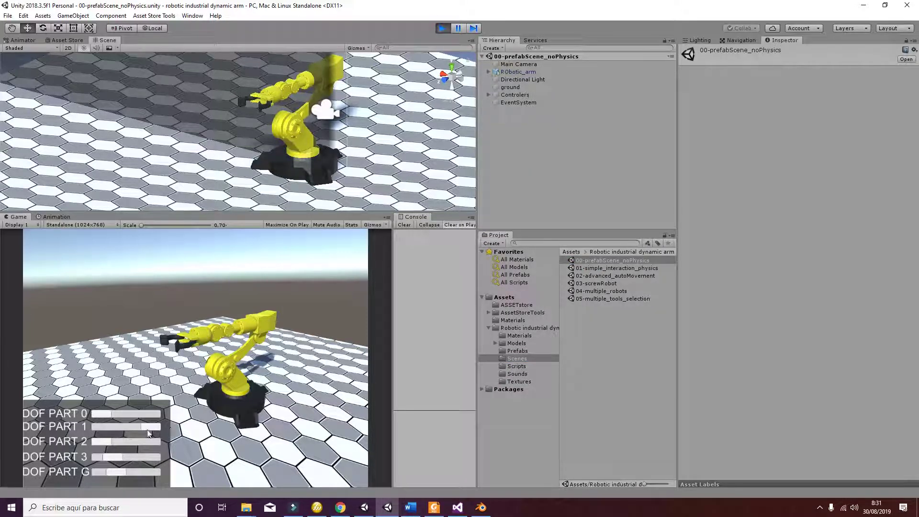
drag(107, 414, 132, 414)
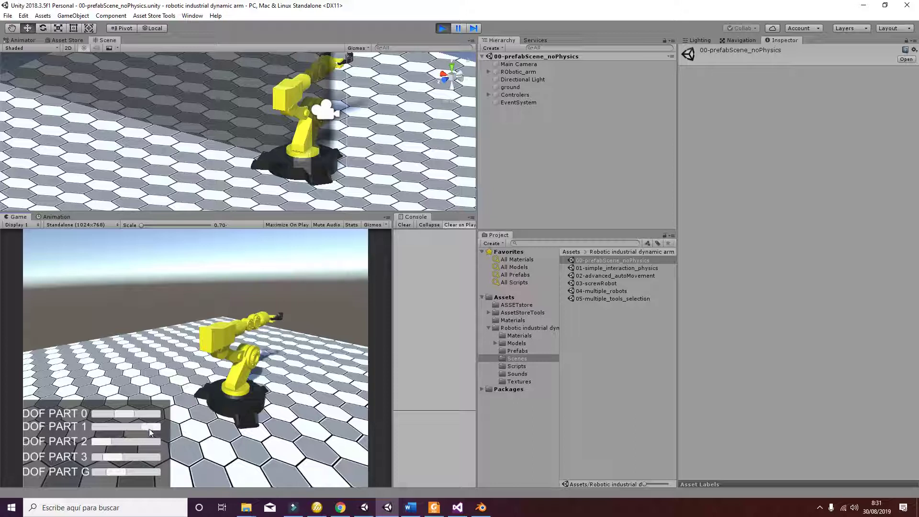
mouse_move(143, 422)
mouse_down()
mouse_move(134, 429)
mouse_move(157, 430)
mouse_up()
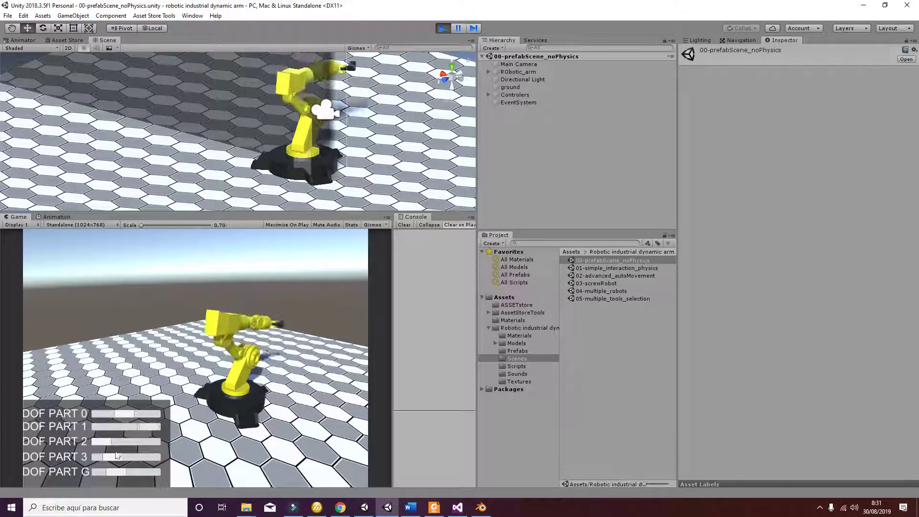
mouse_move(111, 456)
mouse_down()
mouse_move(125, 460)
mouse_move(117, 457)
mouse_up()
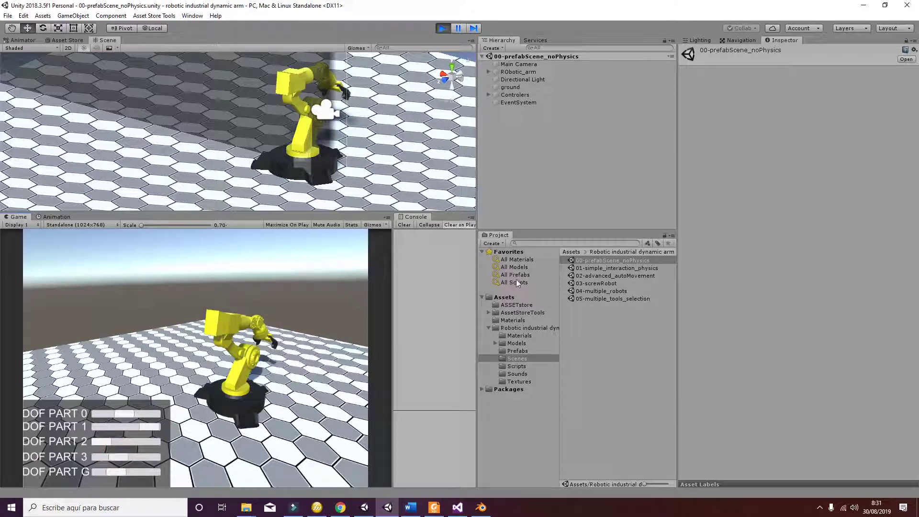
click(442, 28)
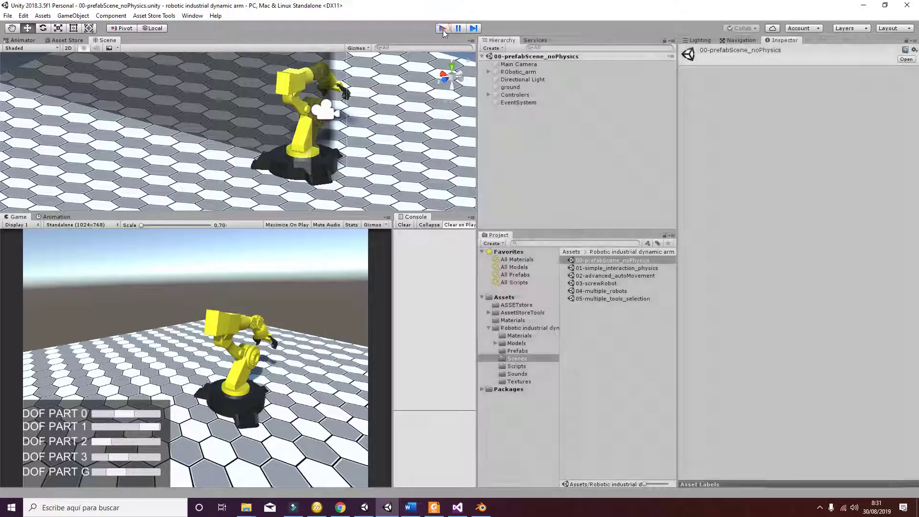
- Open the 01-simple_interaction_physics scene, run it, and rotate the arm's DOF0, DOF1 and DOF2 joints back and forth
double_click(594, 269)
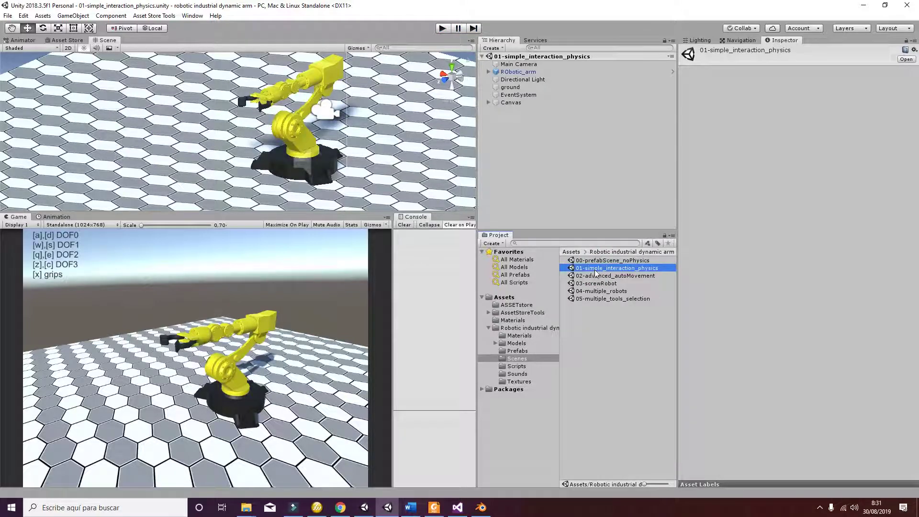
click(443, 29)
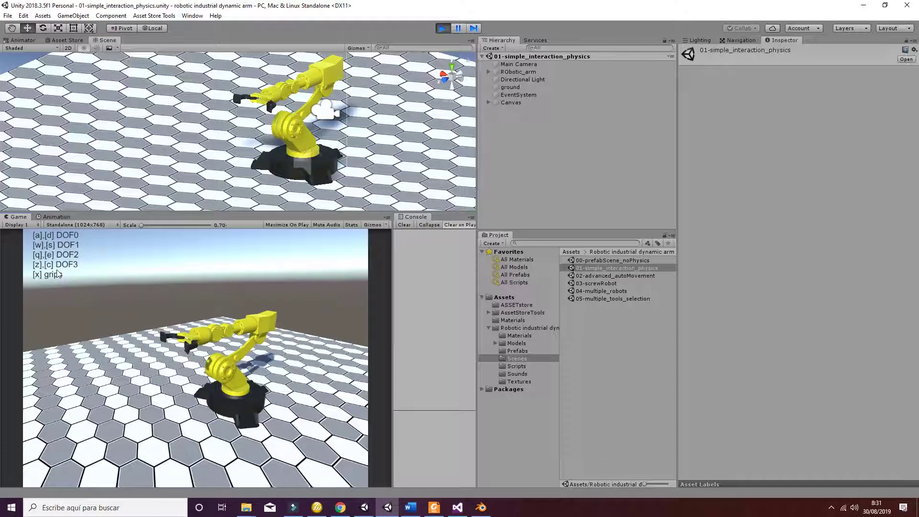
key(a)
key(d)
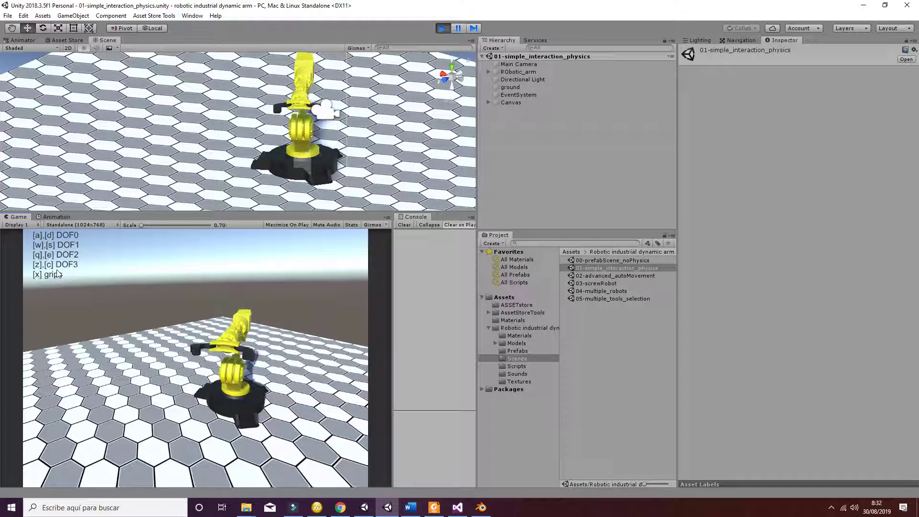
key(s)
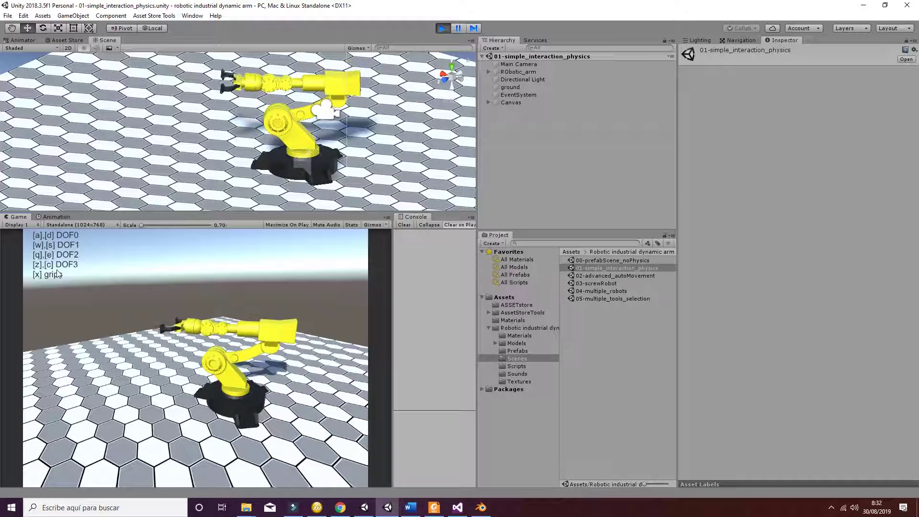
key(w)
key(a)
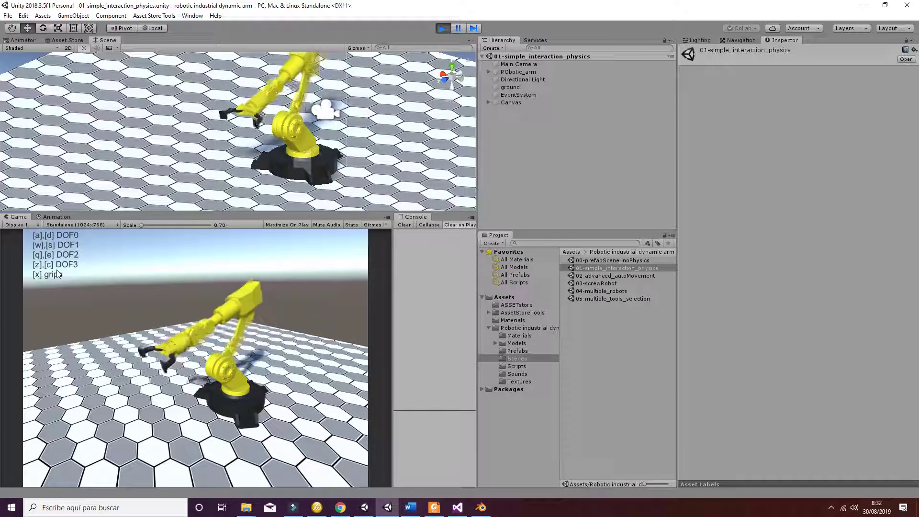
key(q)
key(e)
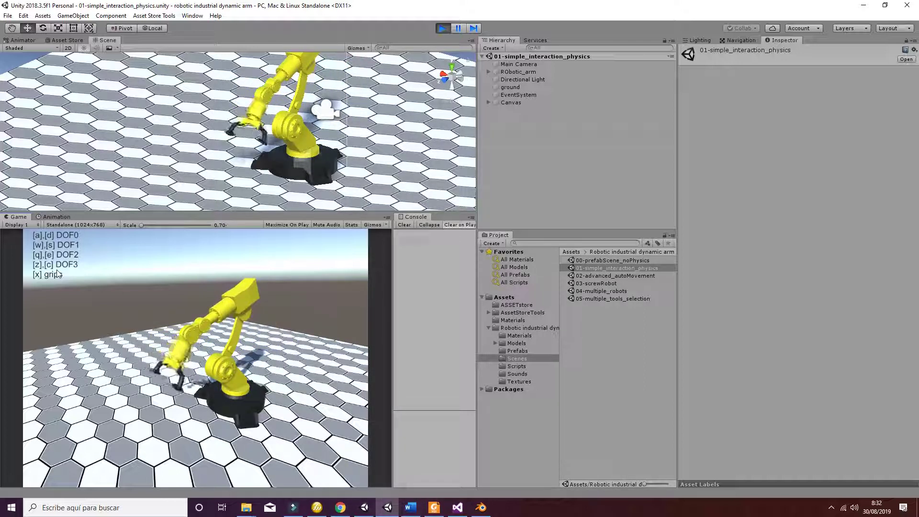
key(a)
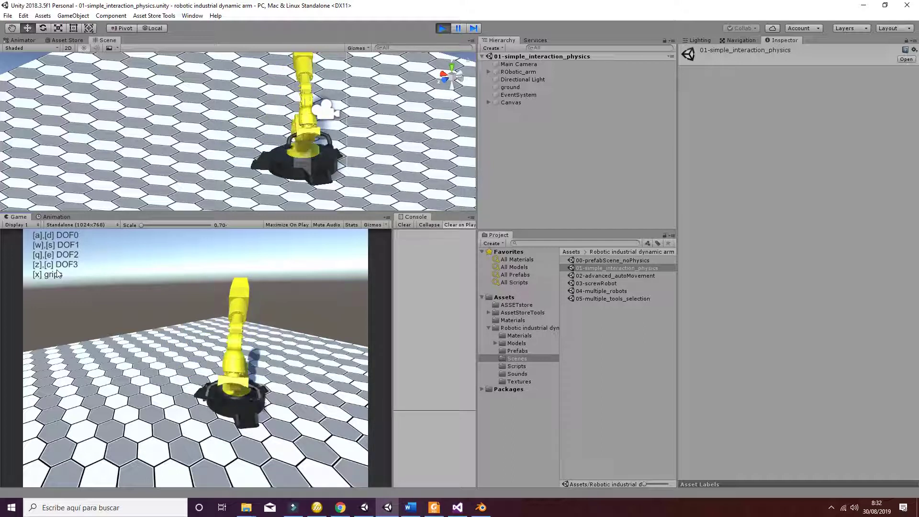
key(e)
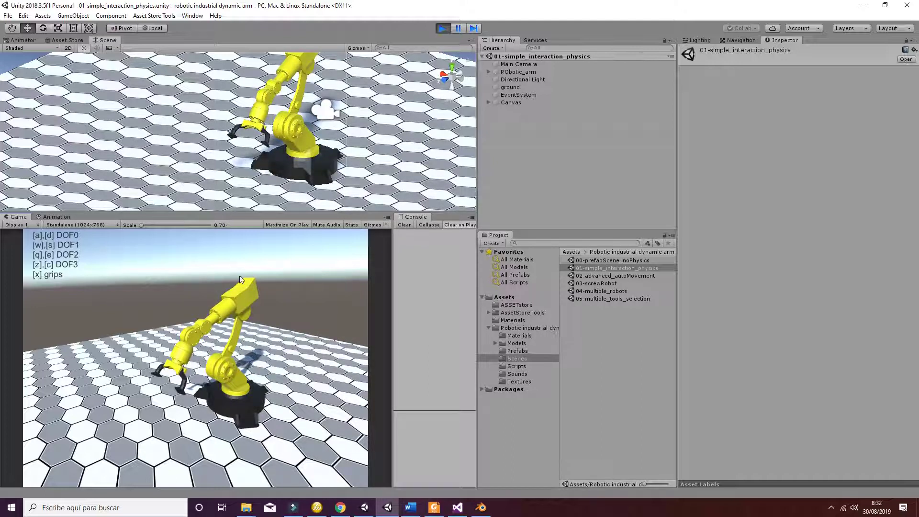
- Toggle the arm's grips open and closed several times in the running scene, and stop the run
click(231, 351)
key(x)
key(x)
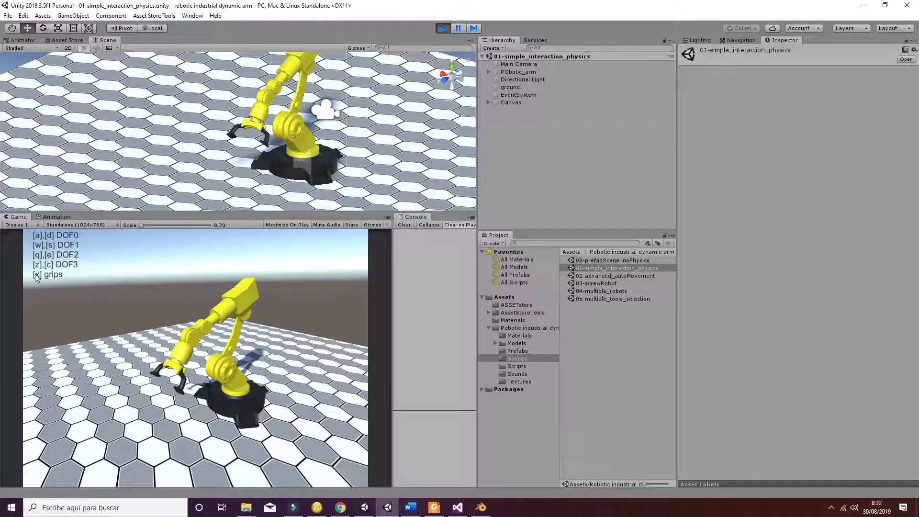
key(x)
key(x)
click(441, 27)
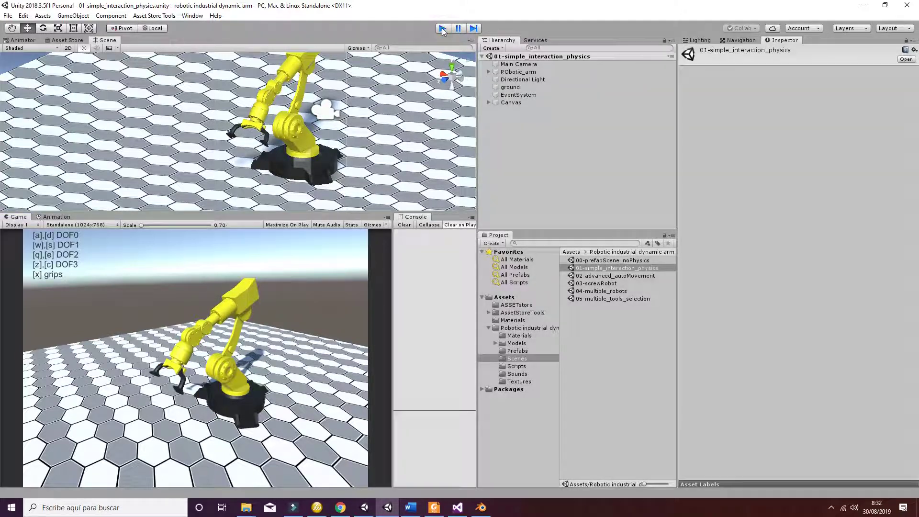
- Examine the RObotic_arm object's physics script settings and its nested hierarchy from part0 down to the grips
click(529, 72)
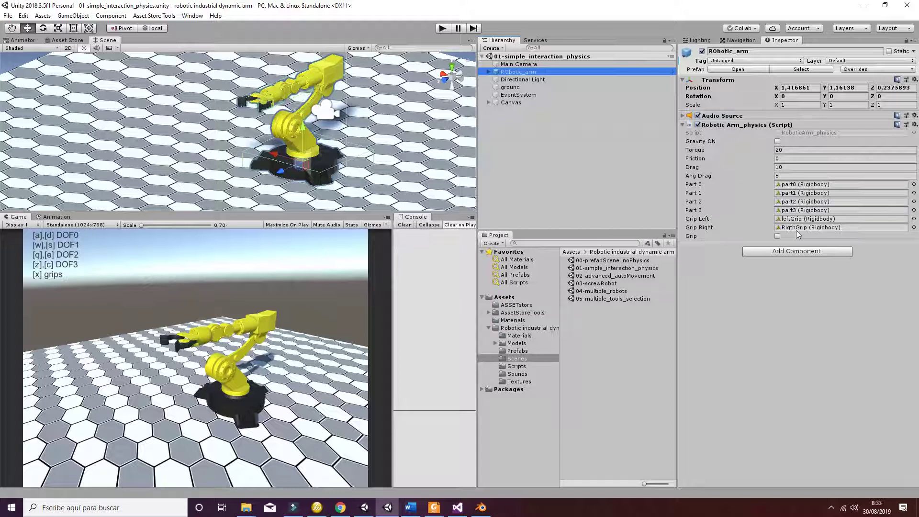
click(489, 72)
click(495, 87)
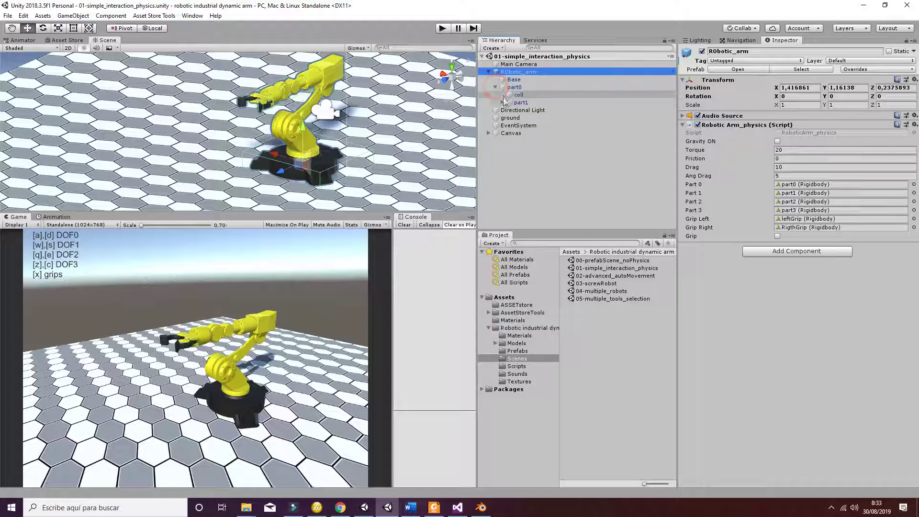
click(503, 103)
click(510, 118)
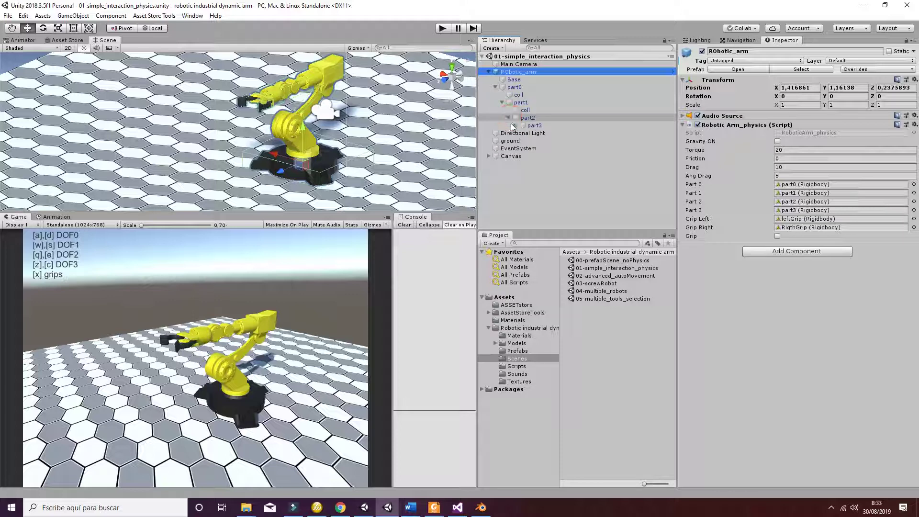
click(513, 125)
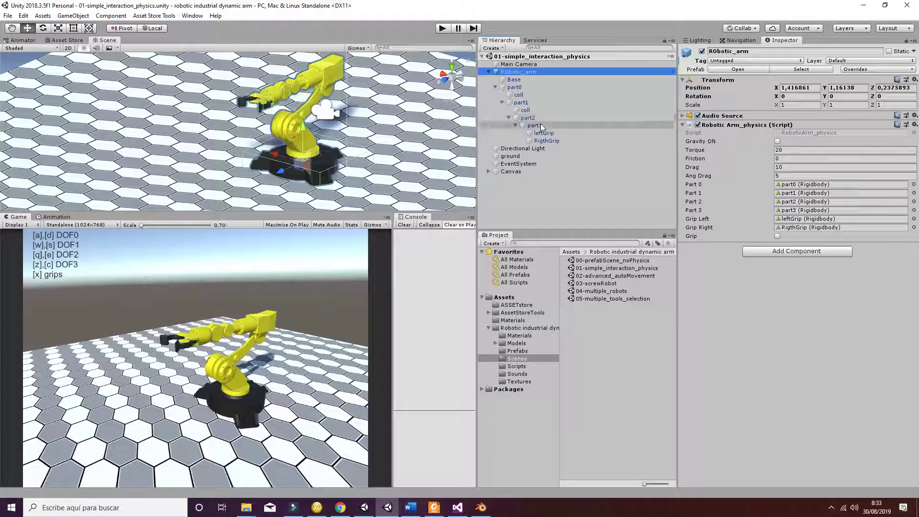
click(489, 71)
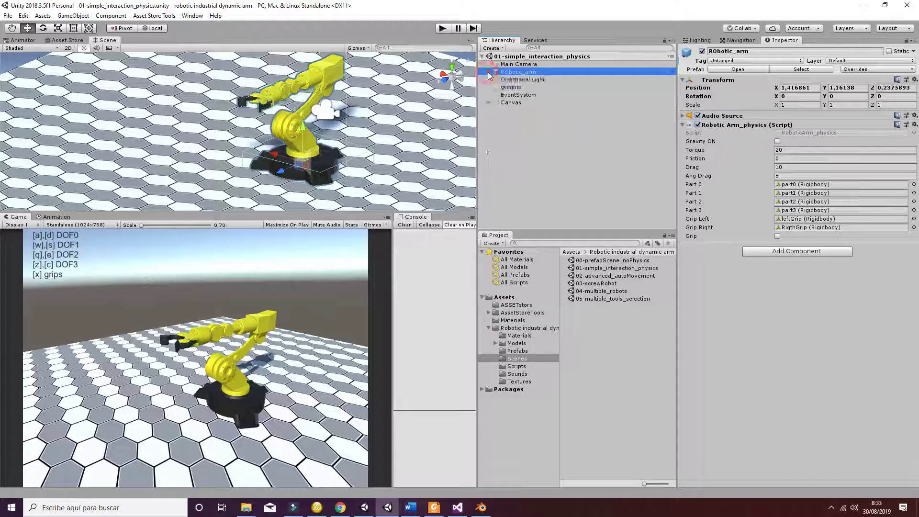
- Open the 02-advanced_autoMovement scene and examine RObotic_arm's IK script settings, including the Tpick, Q 1pick and Q 1drop entries
double_click(596, 277)
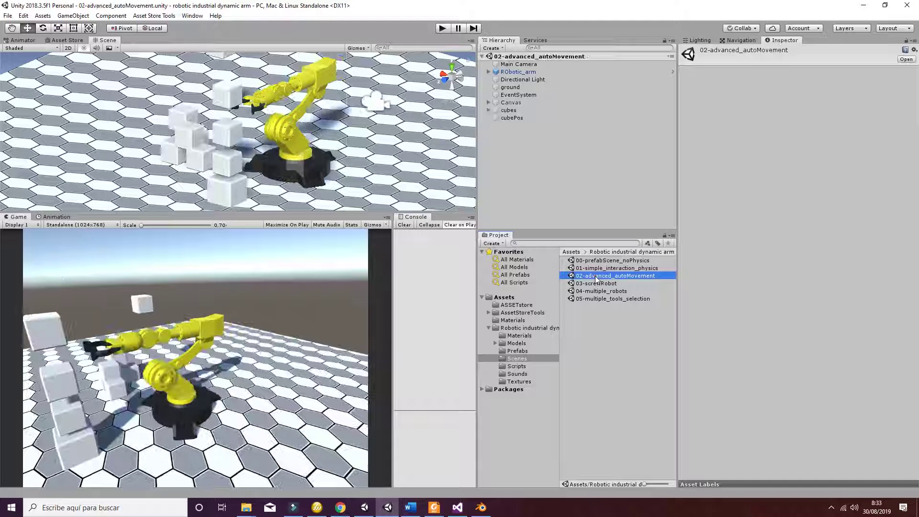
click(540, 72)
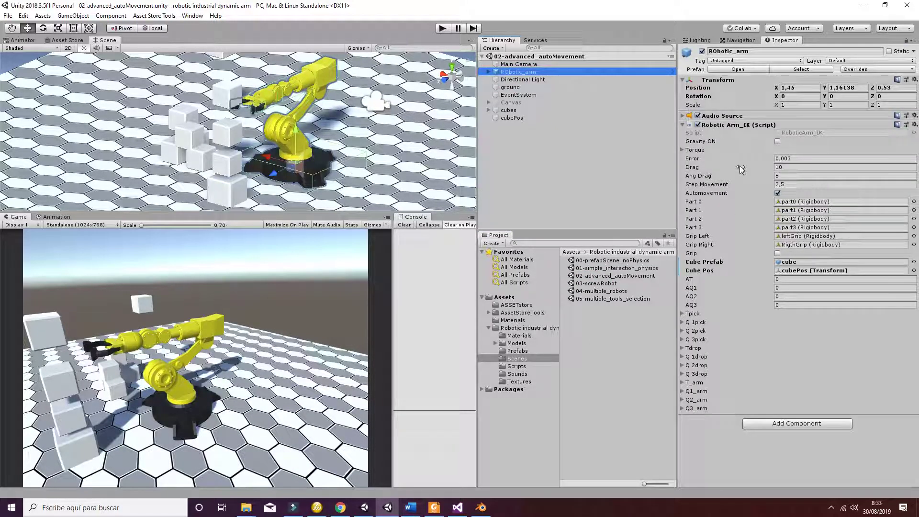
click(682, 314)
click(682, 314)
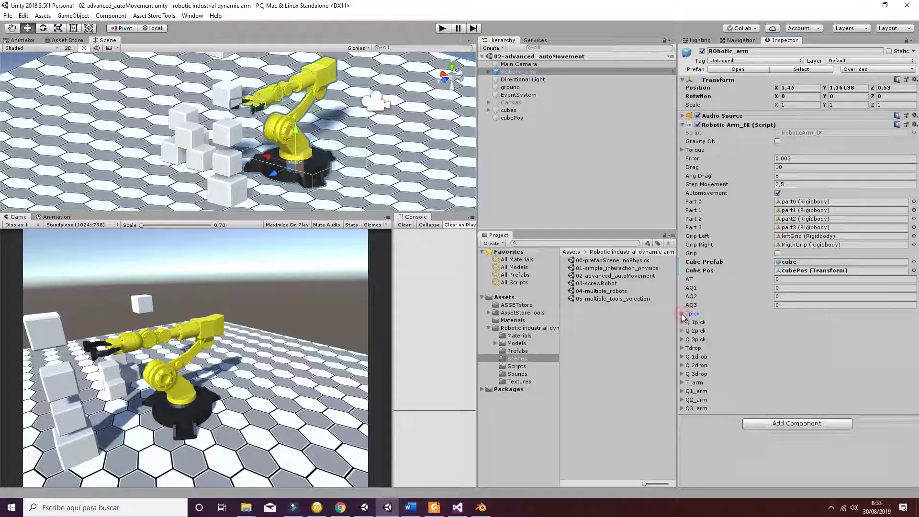
click(683, 322)
click(683, 323)
click(682, 356)
click(682, 357)
click(682, 313)
click(682, 313)
- Run the auto-movement scene, examine the Tpick and Q 1pick components while the arm moves cubes, and stop the run
click(443, 27)
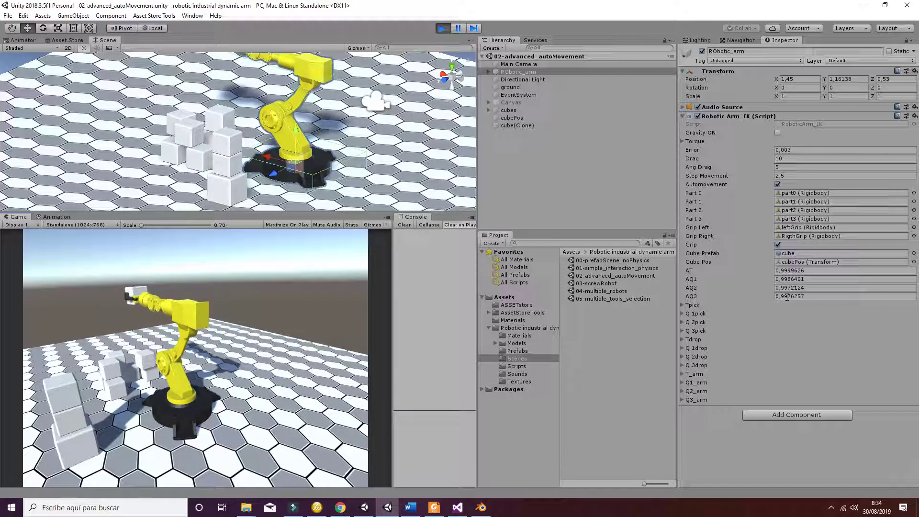
click(682, 305)
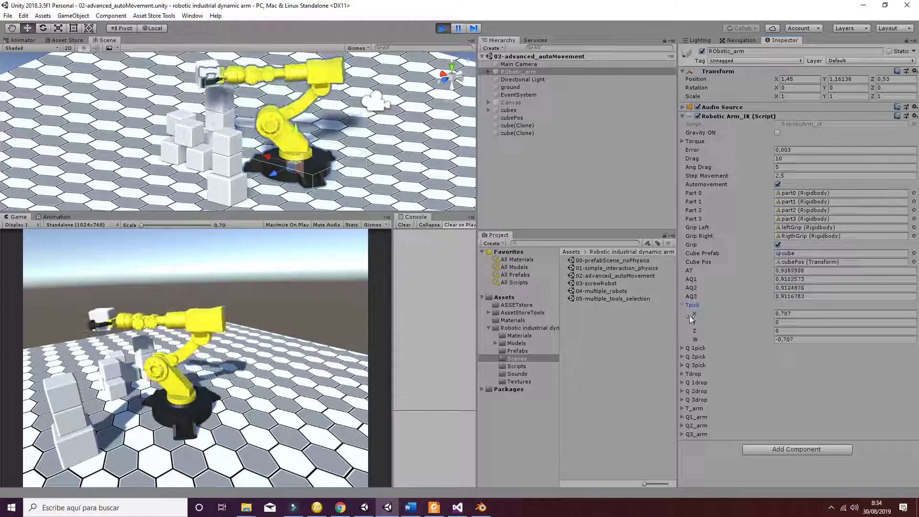
click(682, 348)
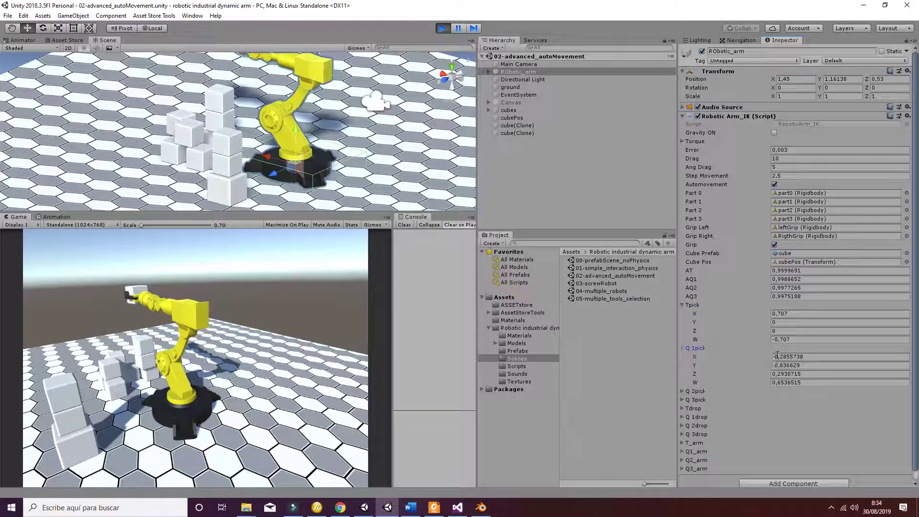
click(684, 306)
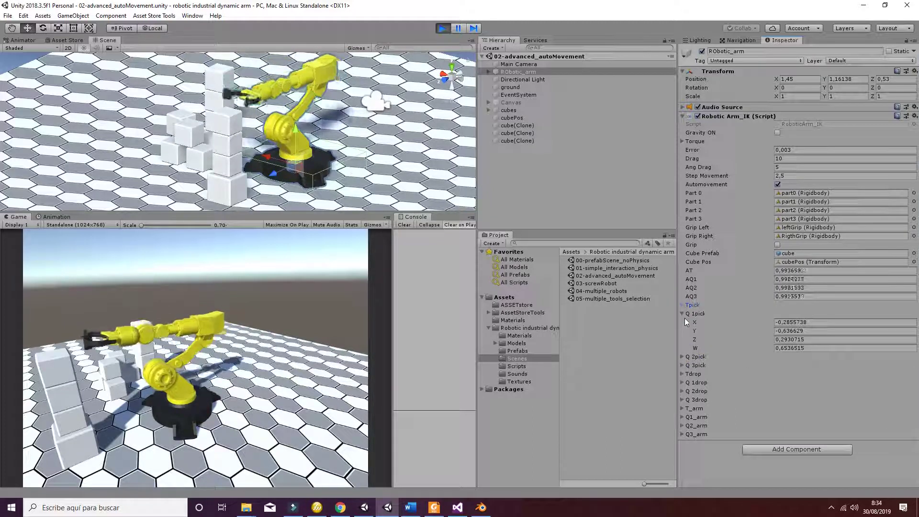
click(685, 314)
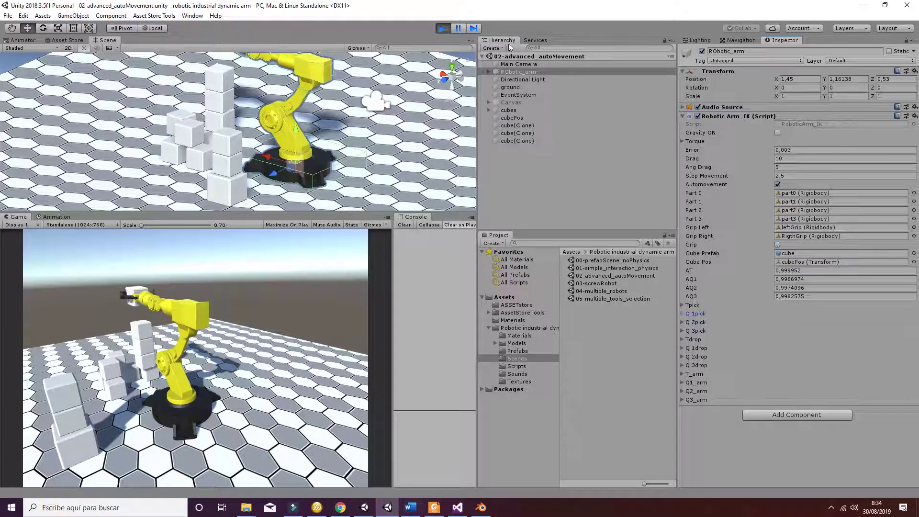
click(445, 28)
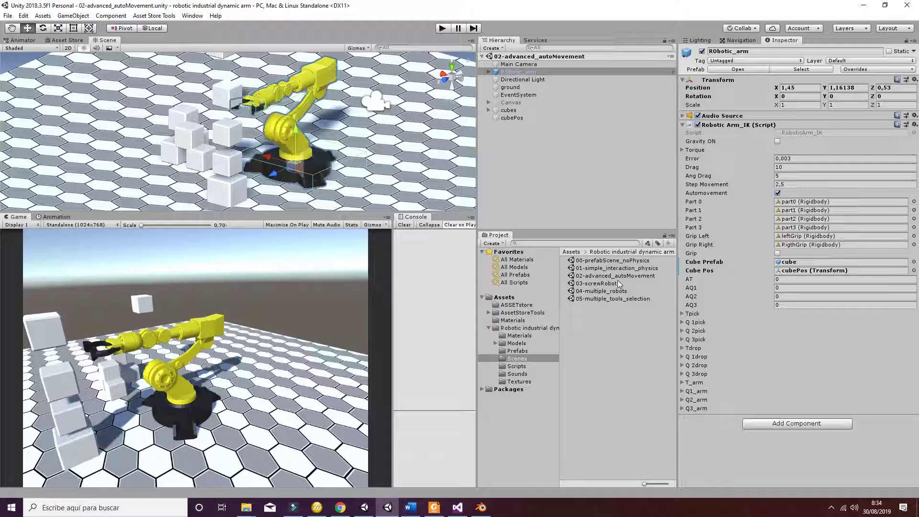
- Open the 03-screwRobot scene and start running it
double_click(605, 283)
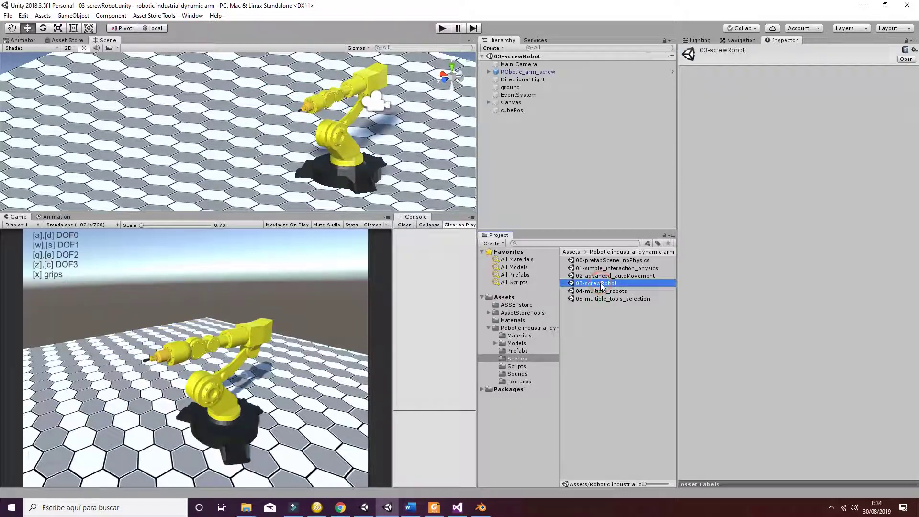
double_click(602, 284)
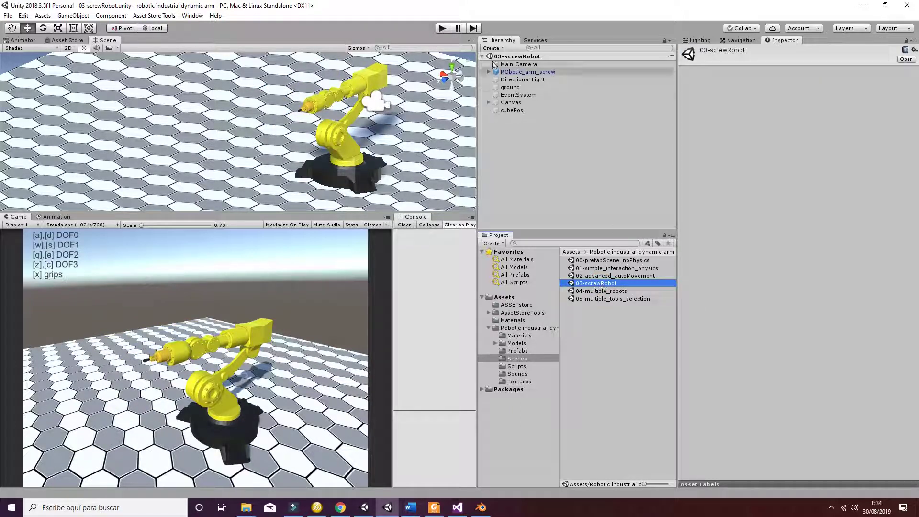
click(449, 28)
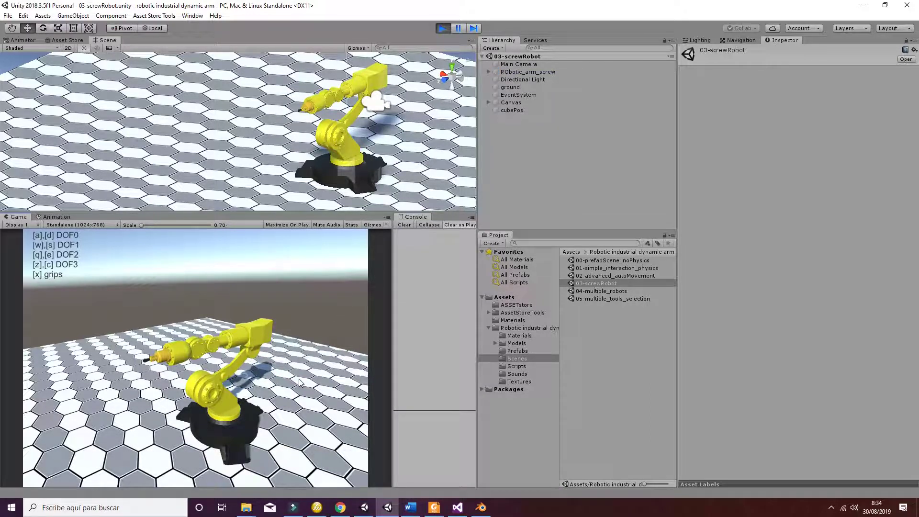
- Rotate the screw arm's base and bend its DOF1 and DOF2 joints to bring the tool down near the floor
key(w)
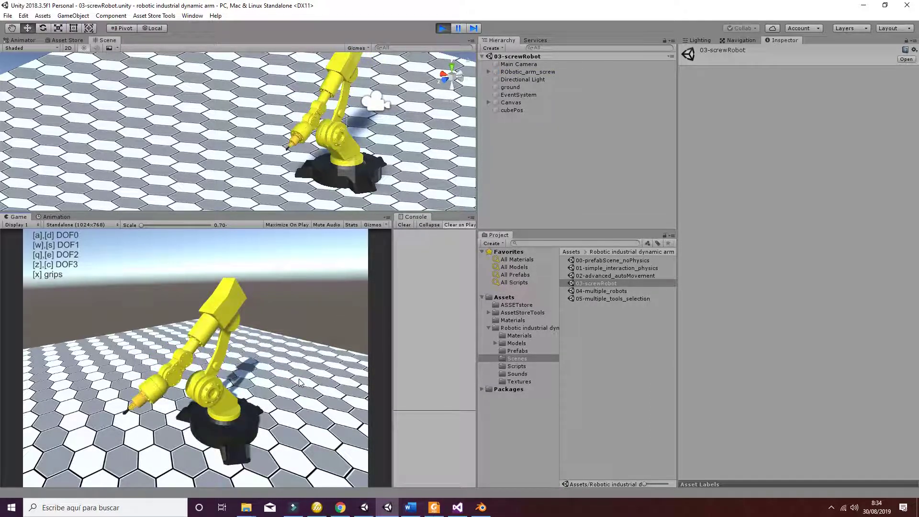
key(a)
key(w)
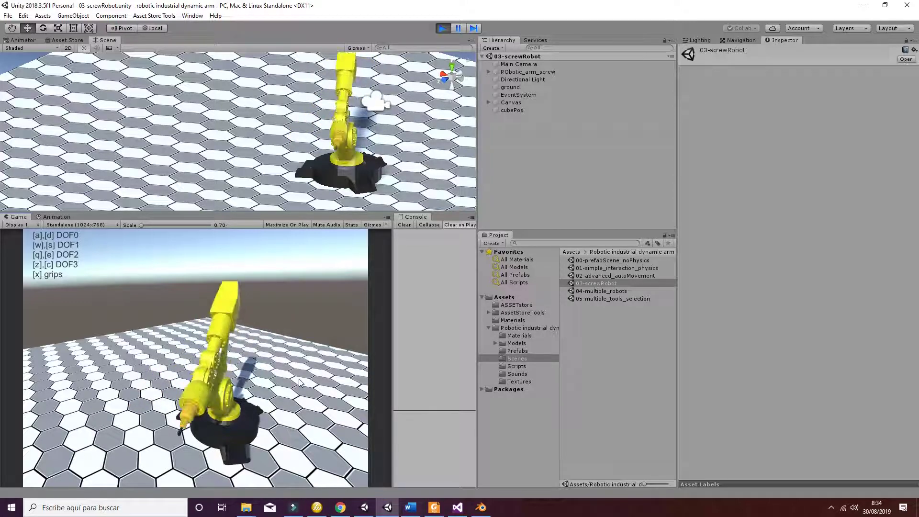
key(q)
key(a)
key(a)
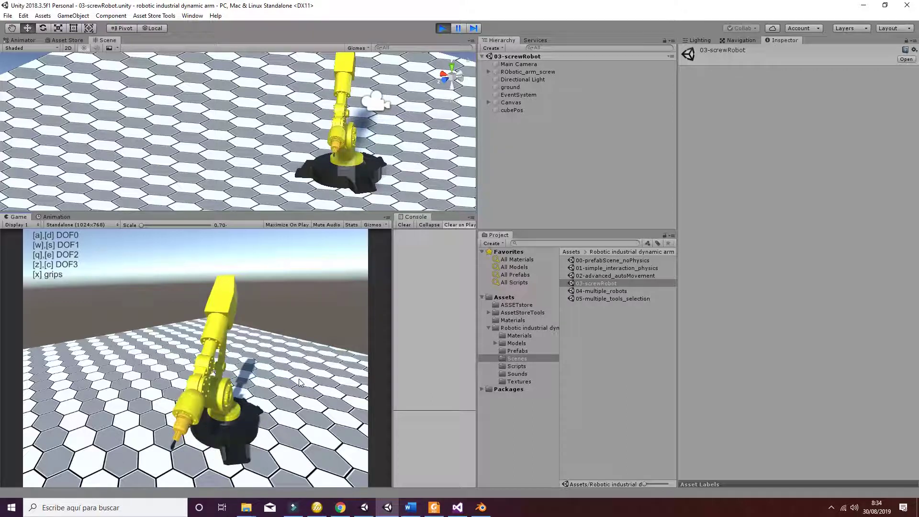
key(w)
key(s)
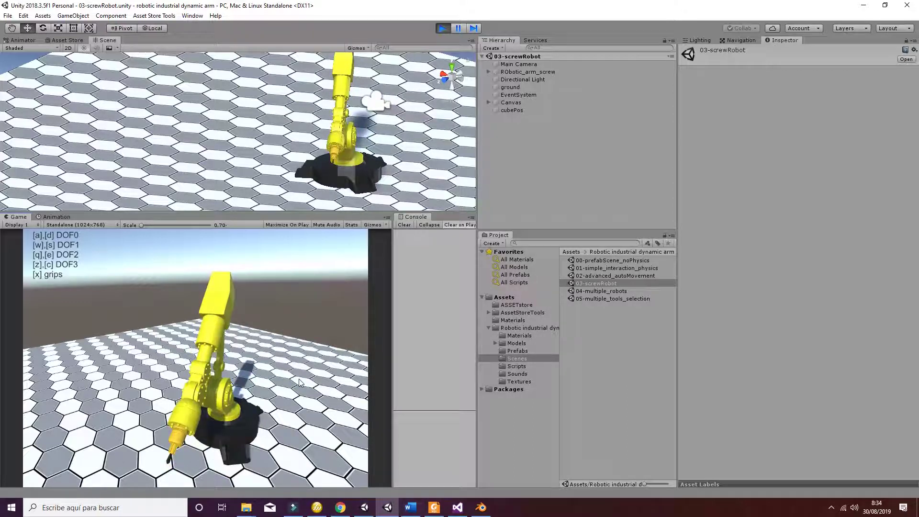
key(q)
key(q)
key(w)
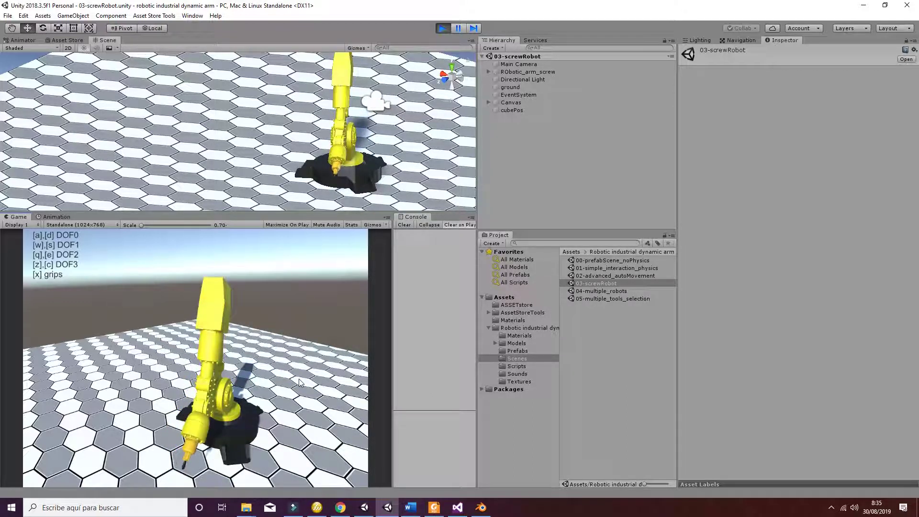
- Raise the arm's DOF2 joint and use the screw tool, ending with the run stopped
key(e)
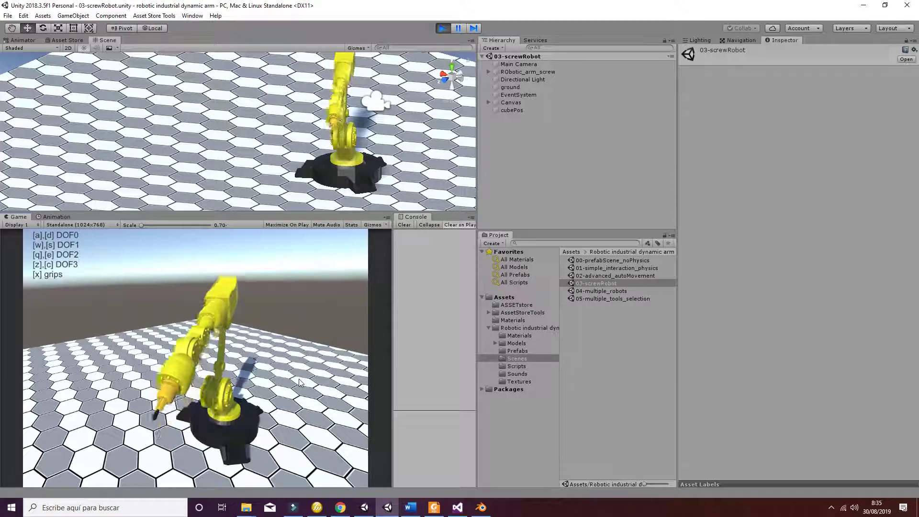
key(e)
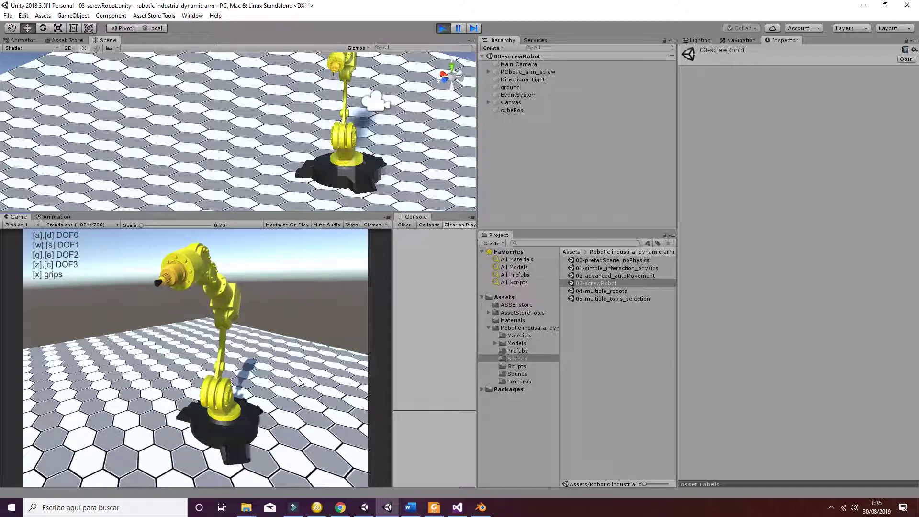
key(x)
click(489, 101)
click(442, 28)
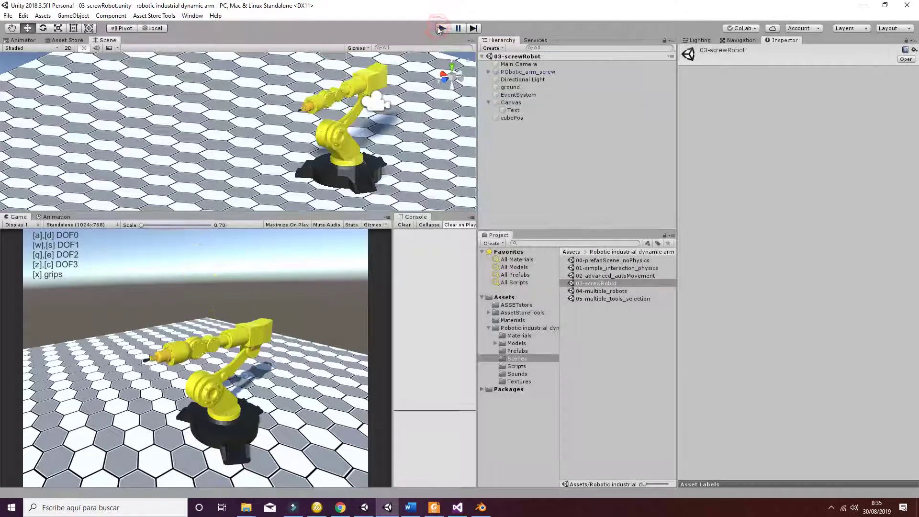
- Replace "grips" with "screw" on the [x] line of the Canvas's Text object
click(514, 111)
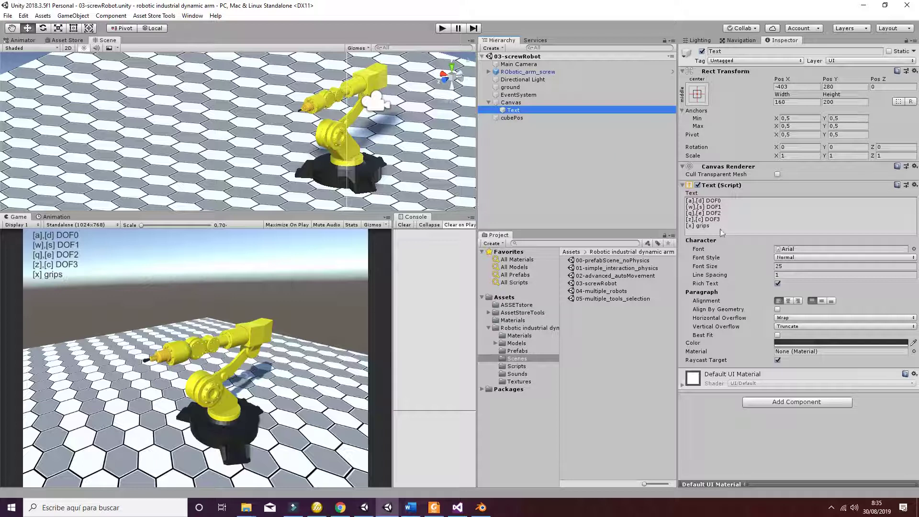
click(723, 233)
double_click(700, 226)
text(screw)
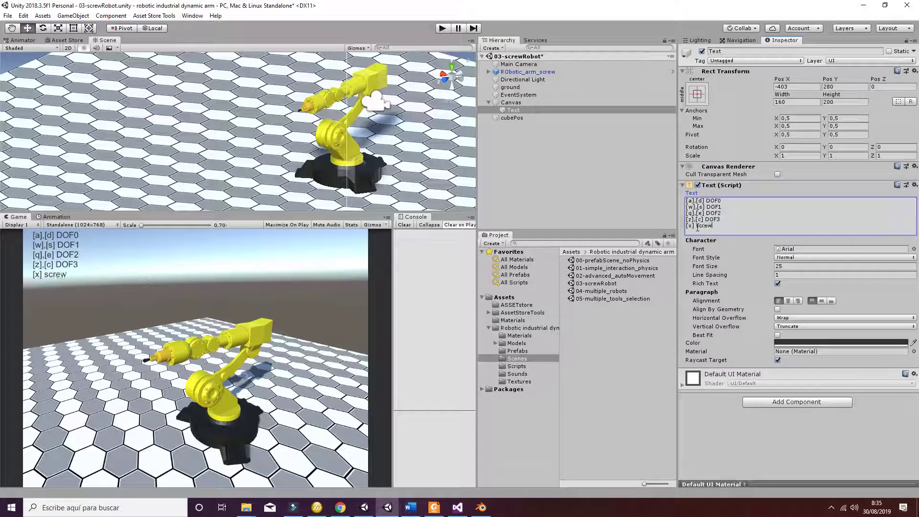
click(579, 159)
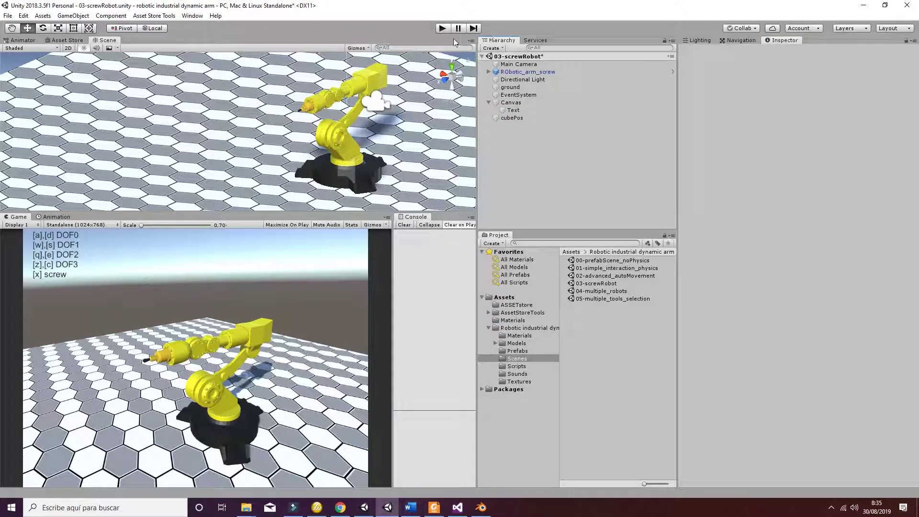
- Open the 04-multiple_robots scene, saving the current one, and examine the IK scripts of RObotic_arm_auto and RObotic_arm_screw_auto
double_click(610, 292)
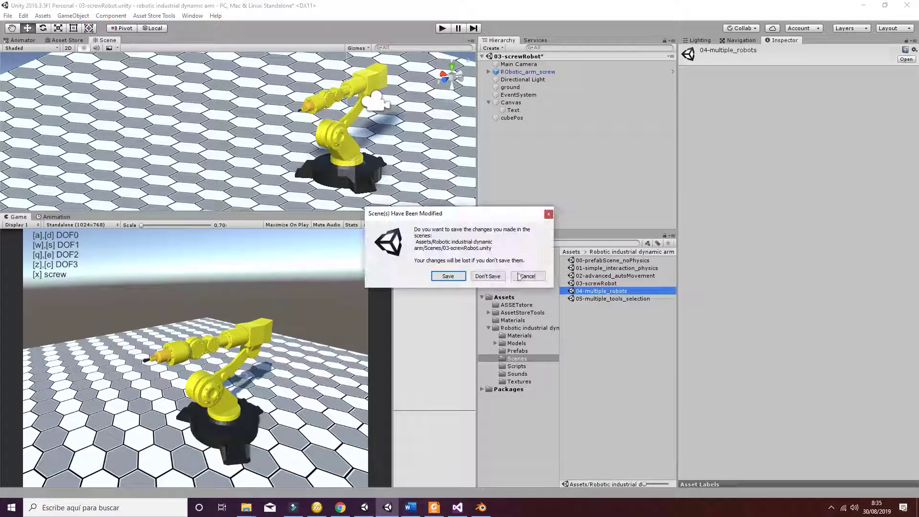
click(455, 277)
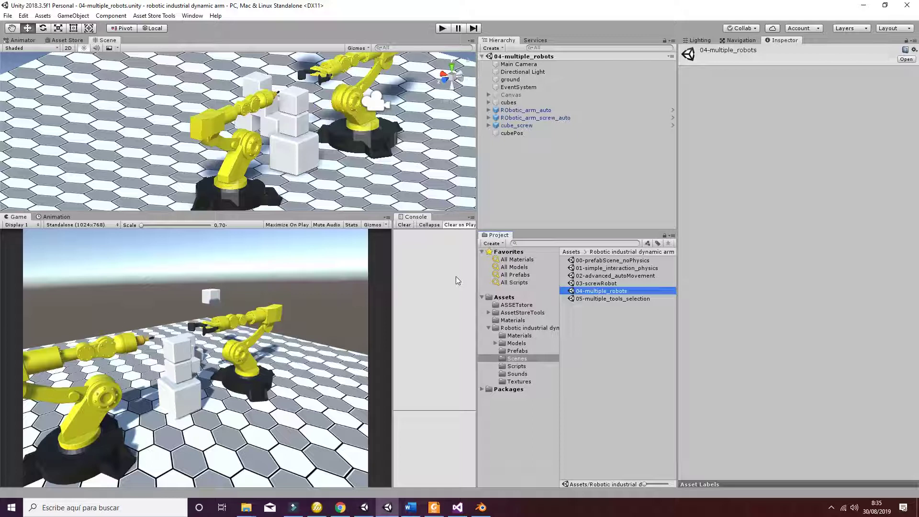
click(516, 112)
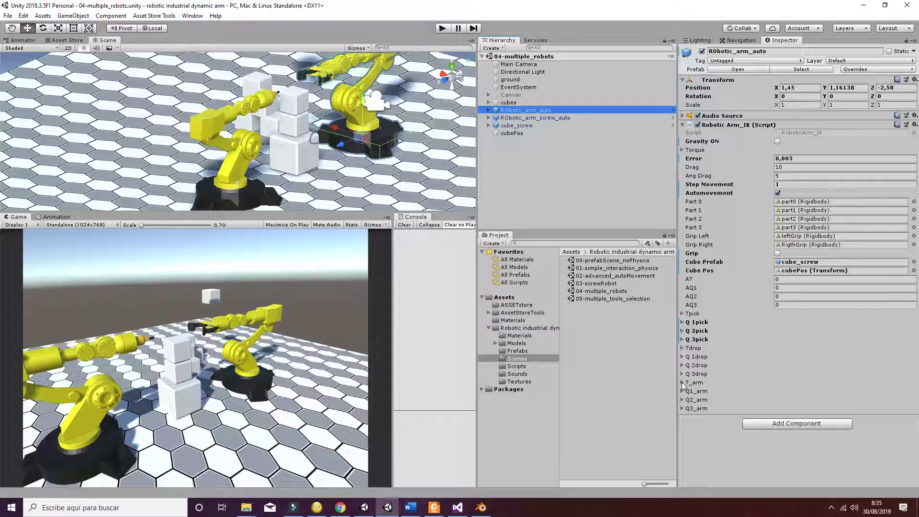
click(556, 118)
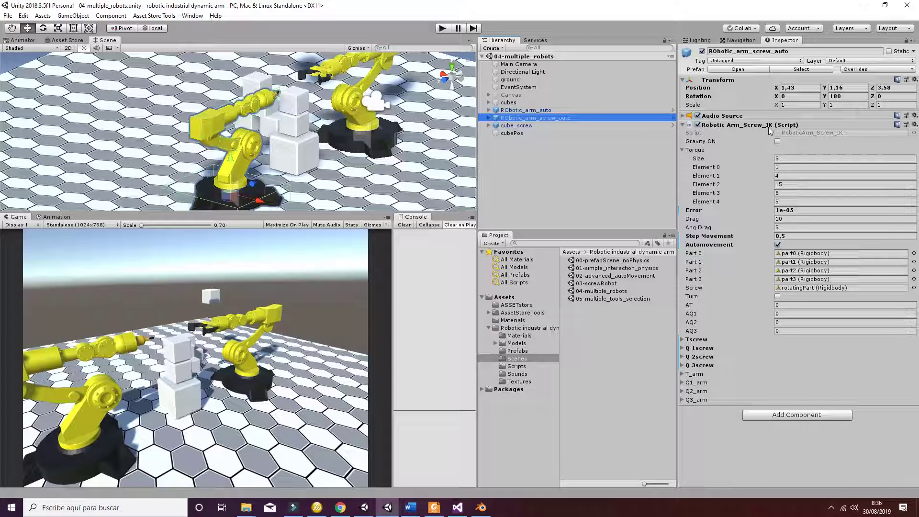
- Run the multiple-robots scene, examine RObotic_arm_auto's Q 1pick and T_arm components while both arms work, and stop the run
click(446, 28)
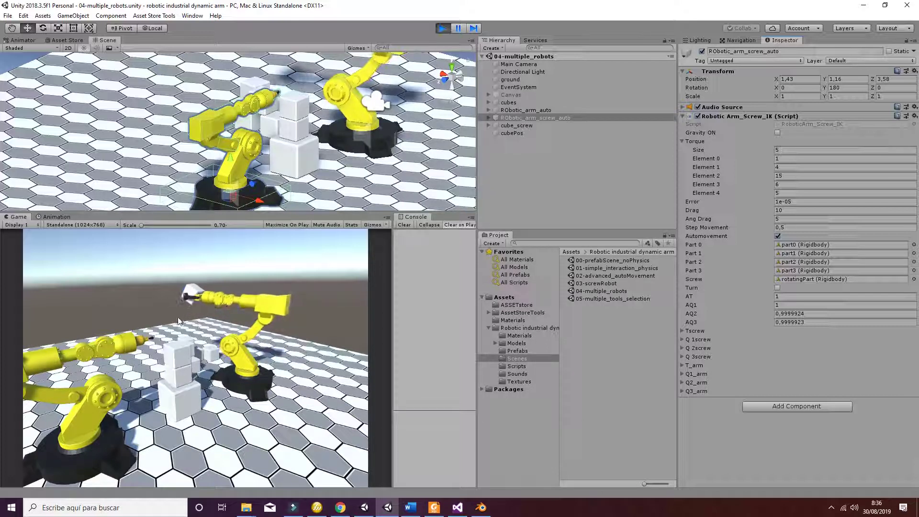
click(528, 111)
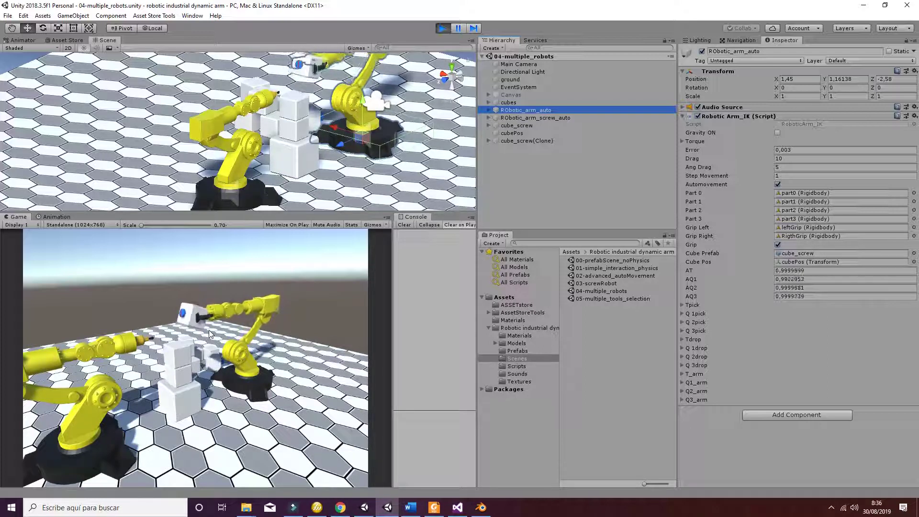
click(682, 313)
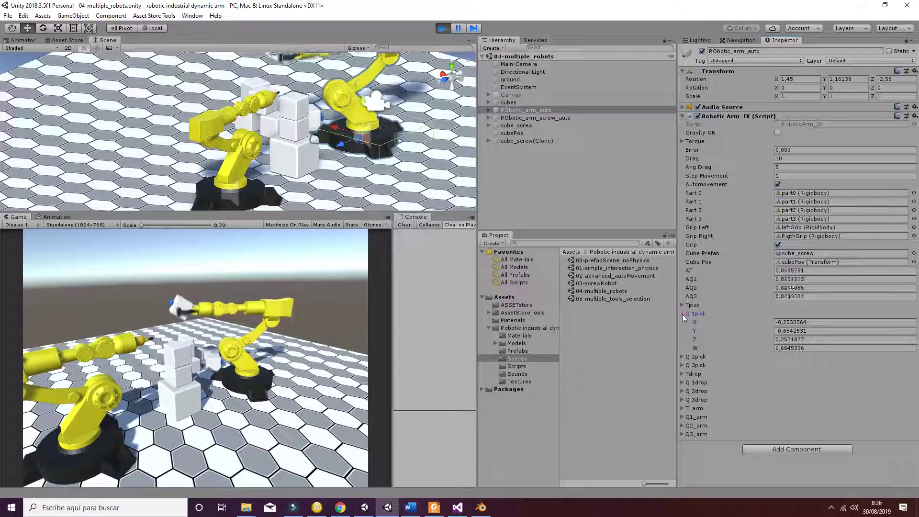
click(682, 406)
scroll(706, 408, down, 1)
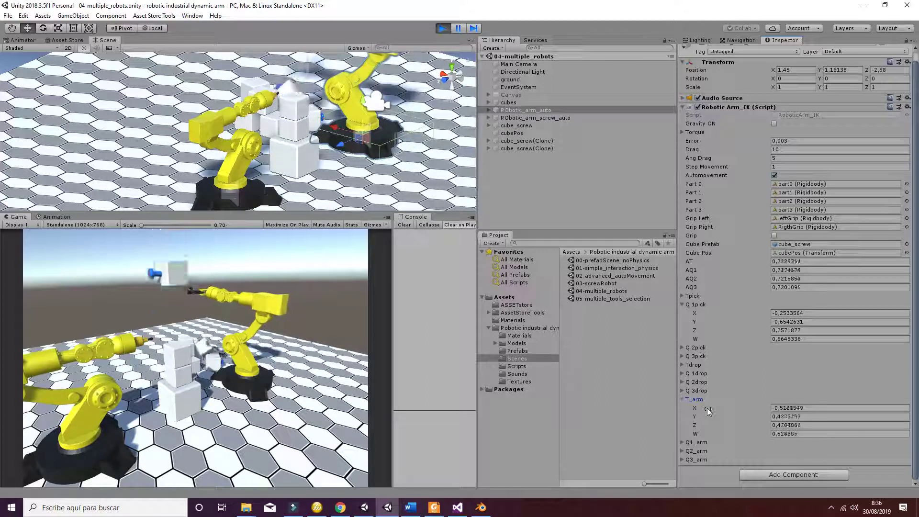
click(683, 400)
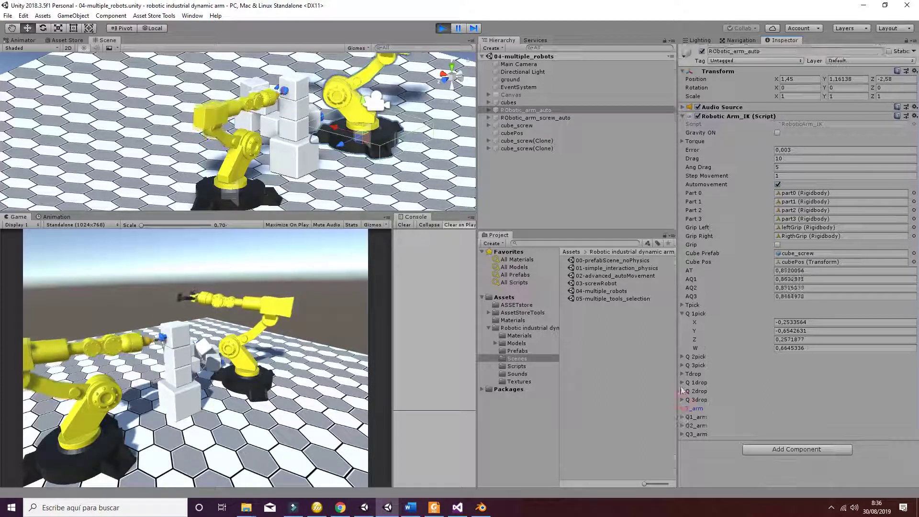
click(443, 27)
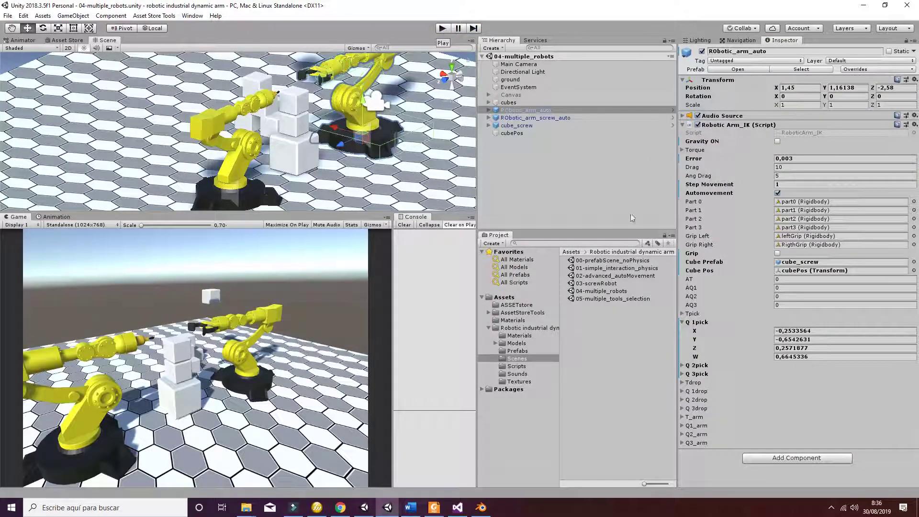
- Run the 05-multiple_tools_selection scene and try the grip tool by tilting the wrist and toggling the grips
double_click(613, 297)
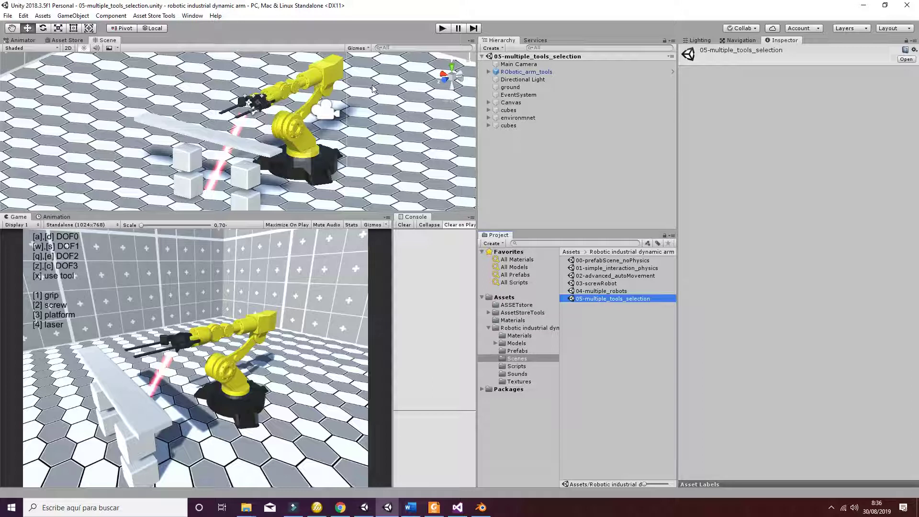
click(443, 28)
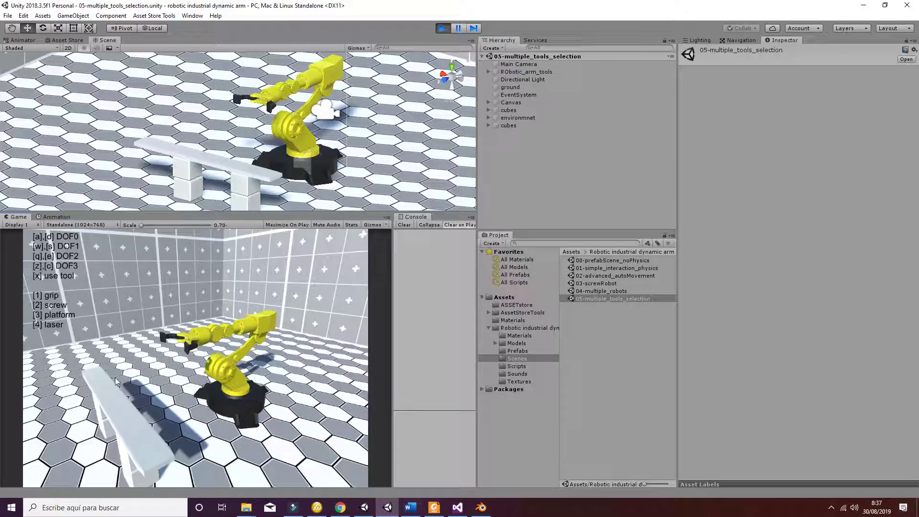
key(z)
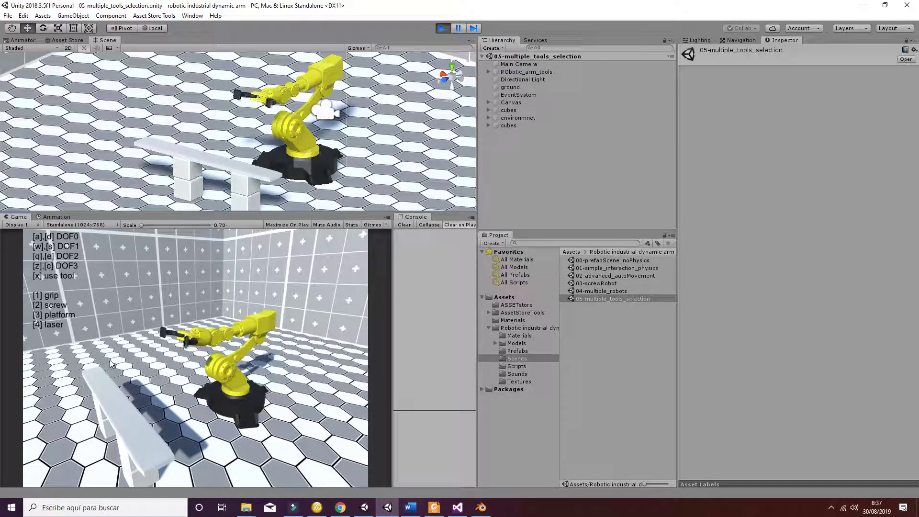
key(x)
key(x)
- Switch the arm to the screw tool and on to the platform tool, moving the platform with the DOF1 joint
key(2)
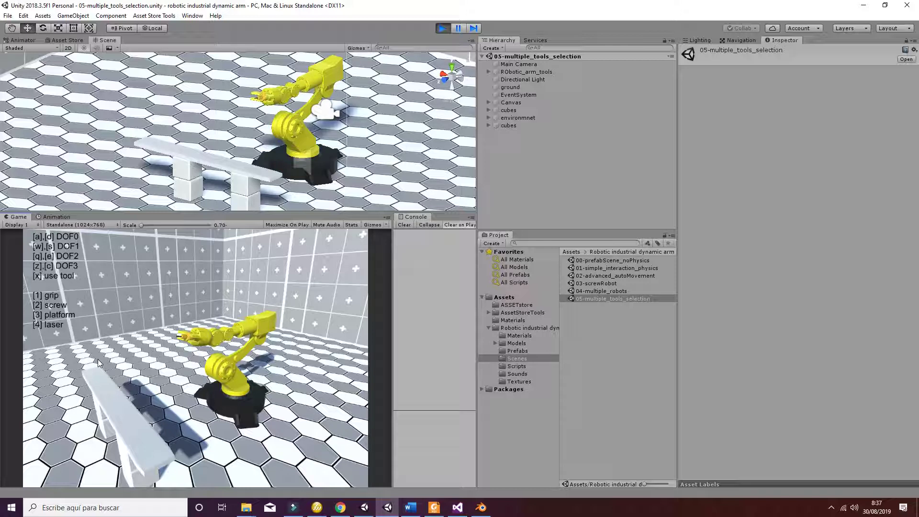
key(3)
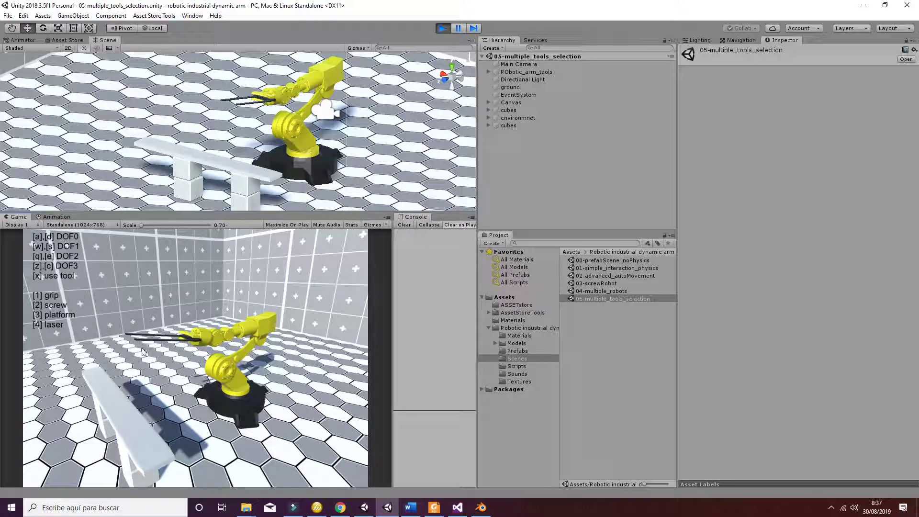
key(w)
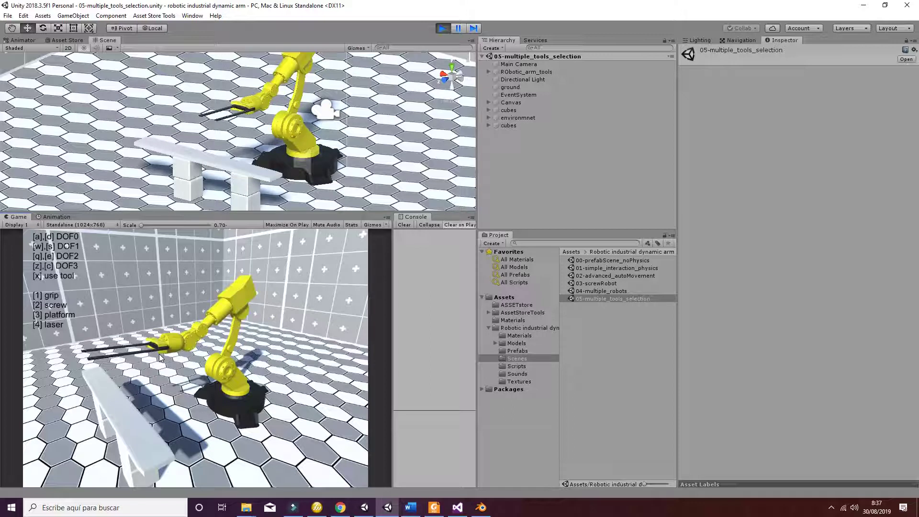
key(s)
key(w)
- Switch the arm to the laser tool, turn the beam on, and aim it onto the plank resting on the cubes
key(4)
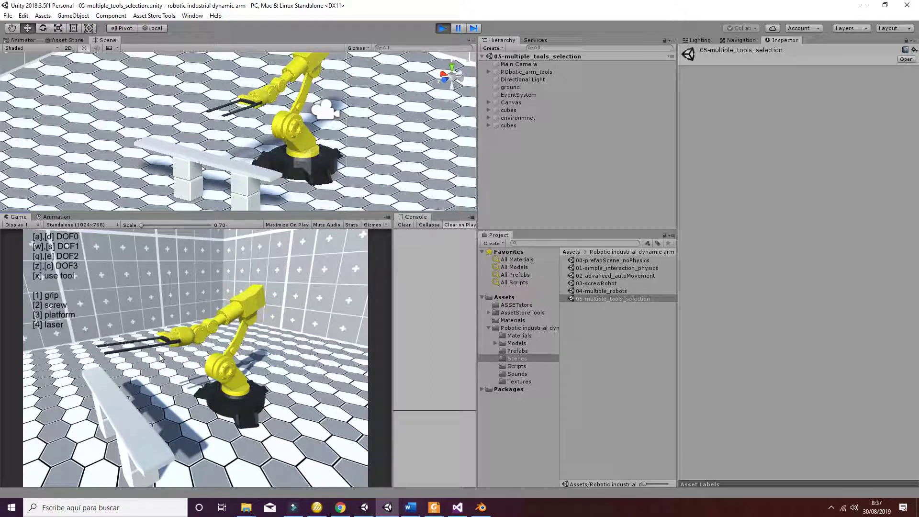
key(x)
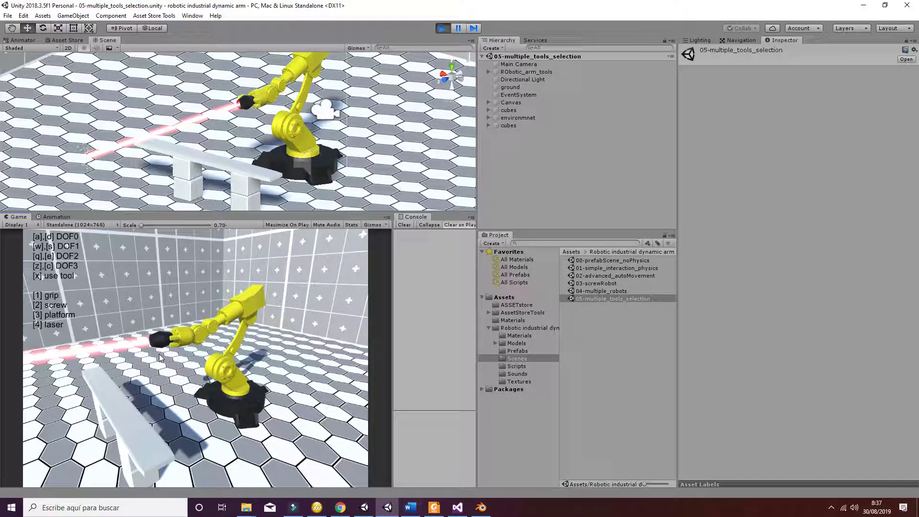
key(z)
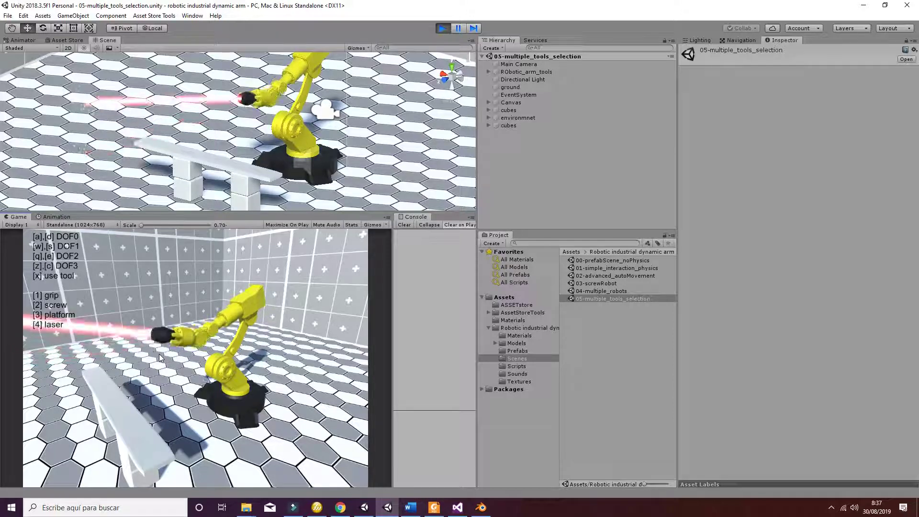
key(e)
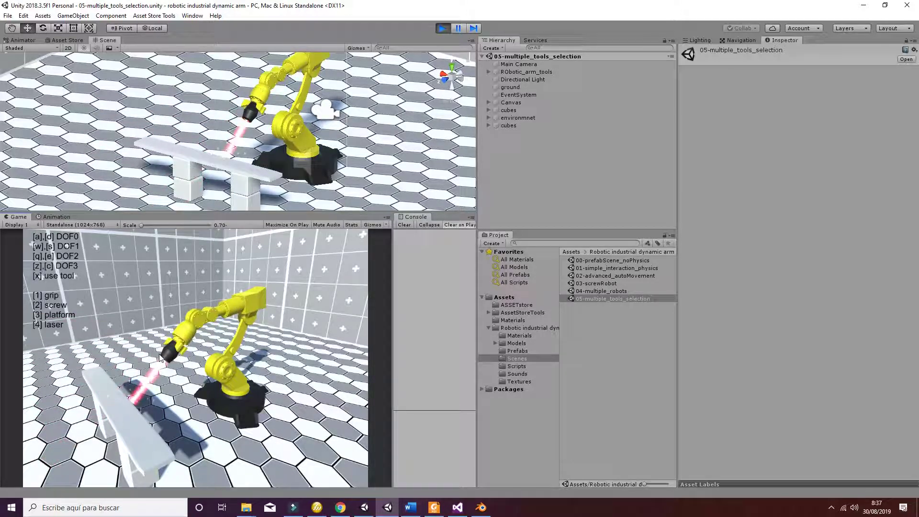
key(e)
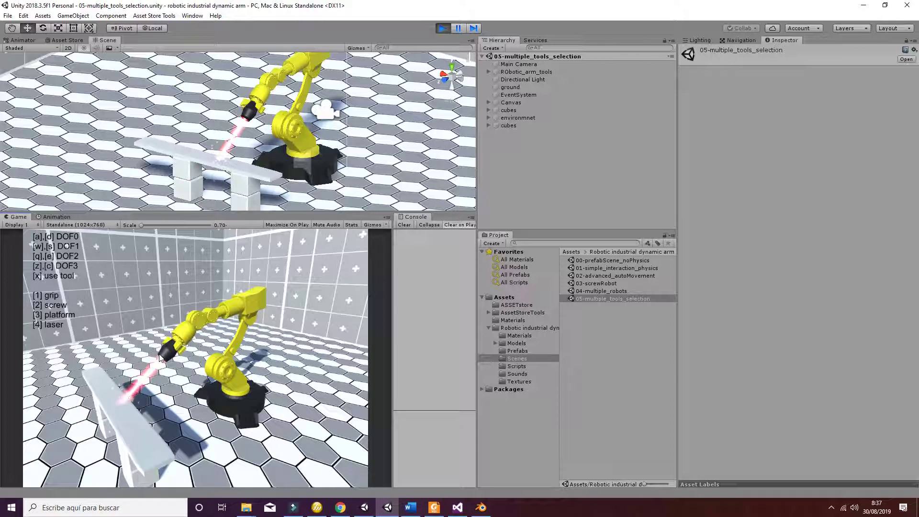
- Sweep the laser beam across the plank and over the floor beside it using the wrist and lower arm joints
key(e)
key(z)
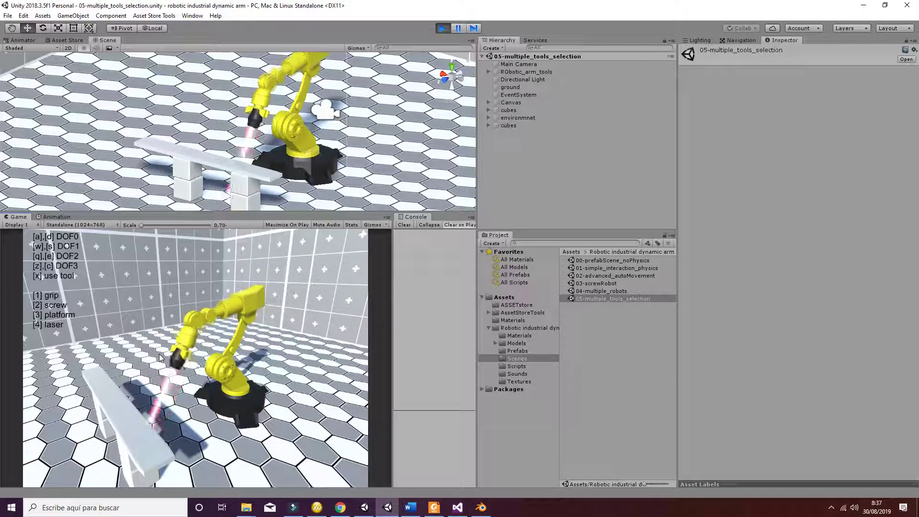
key(c)
key(z)
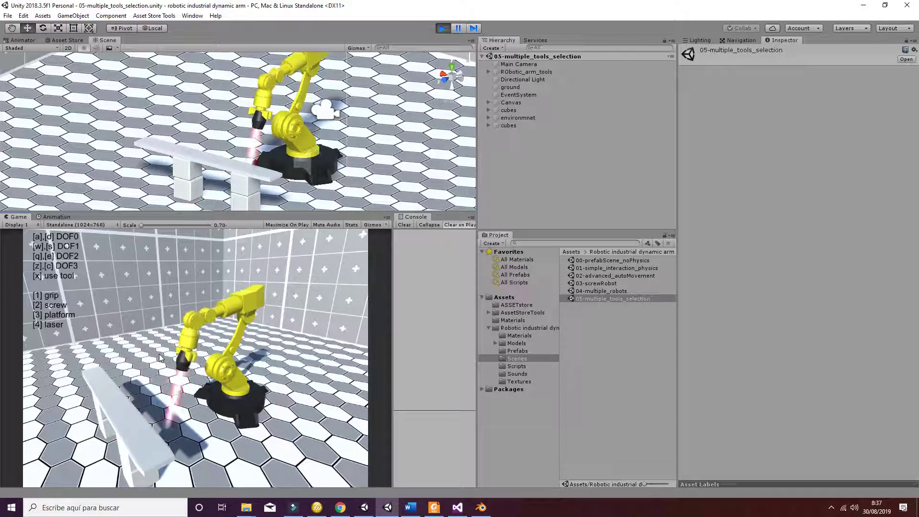
key(z)
key(c)
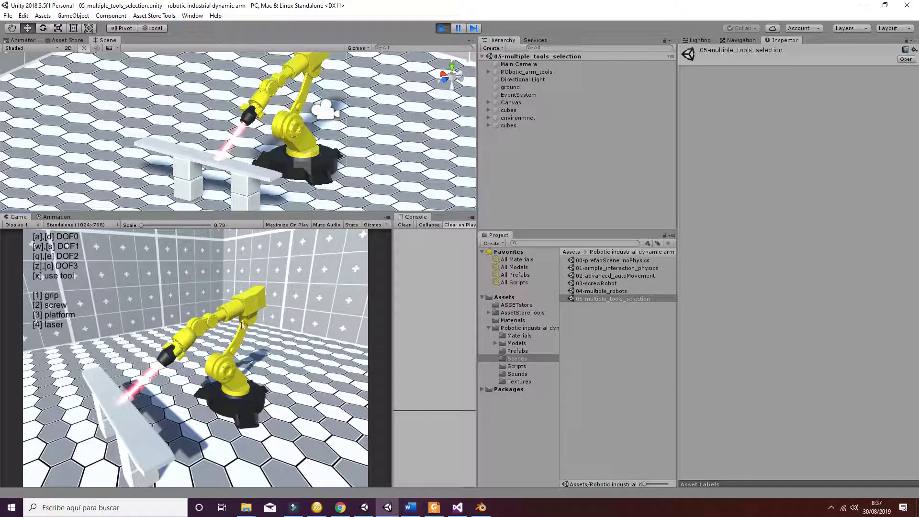
key(s)
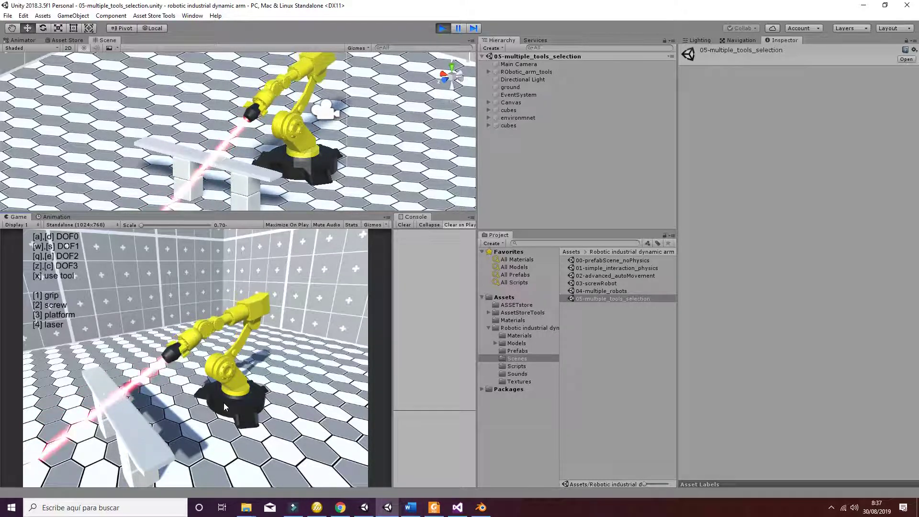
key(c)
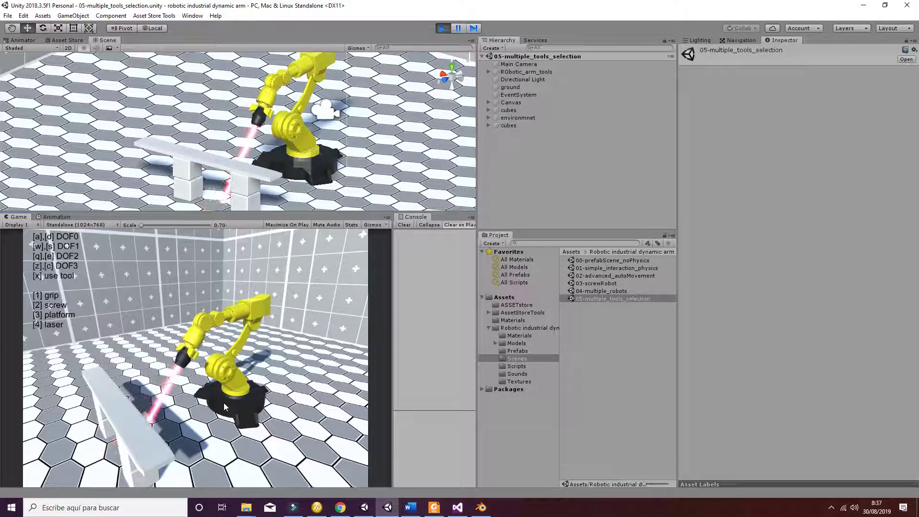
- Switch the arm to the platform tool, push the plank off the cube stacks with its forks, and swing the arm back
key(1)
key(w)
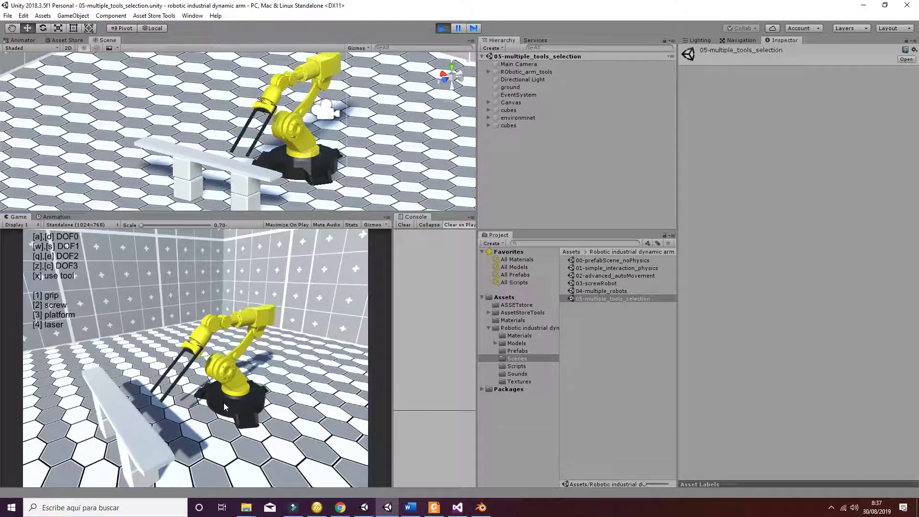
key(c)
key(z)
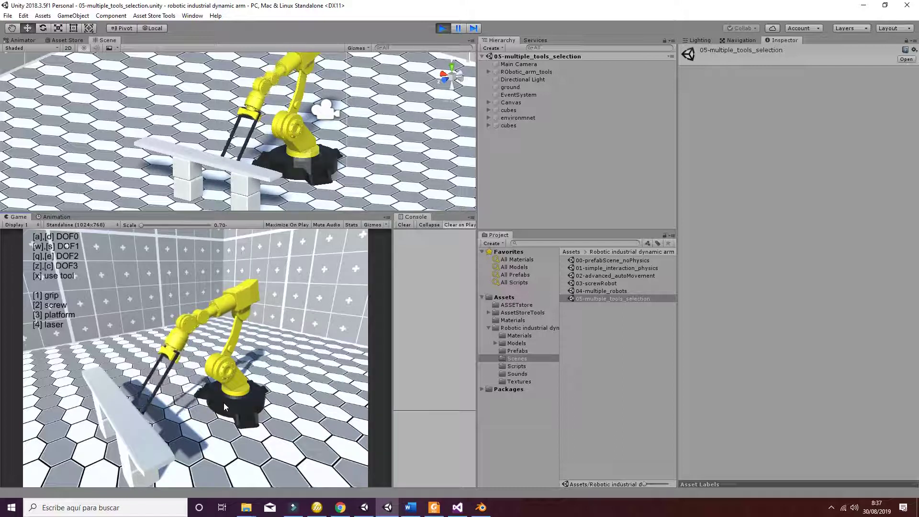
key(e)
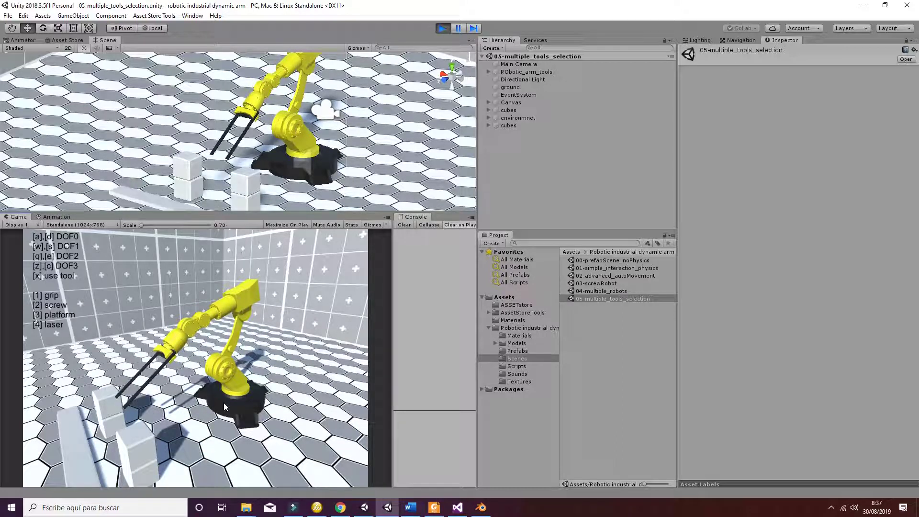
key(a)
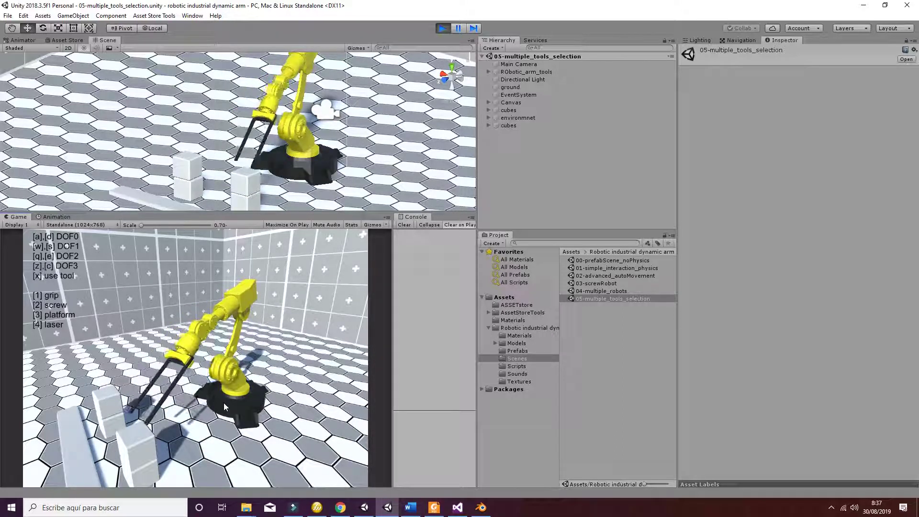
- Switch to the grip tool, lower it over the cube stack nearest the camera, and try to grip the top cube
key(1)
key(z)
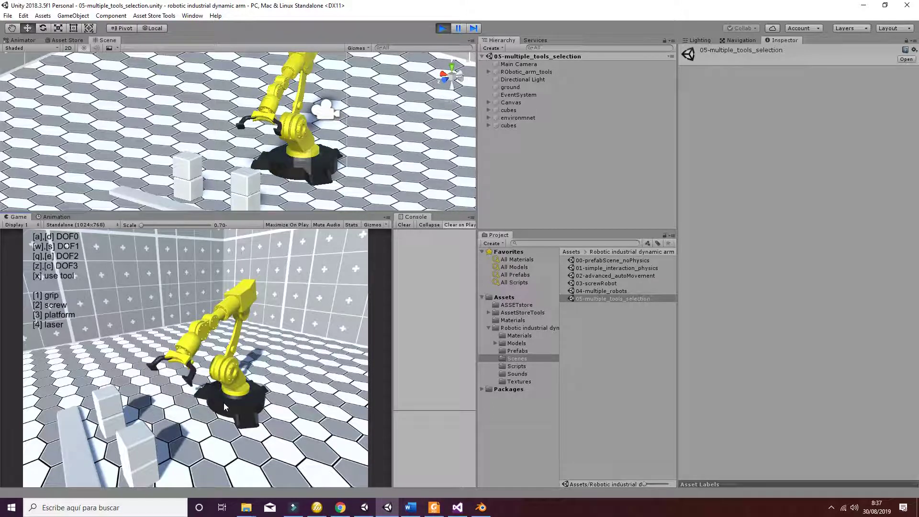
key(w)
key(a)
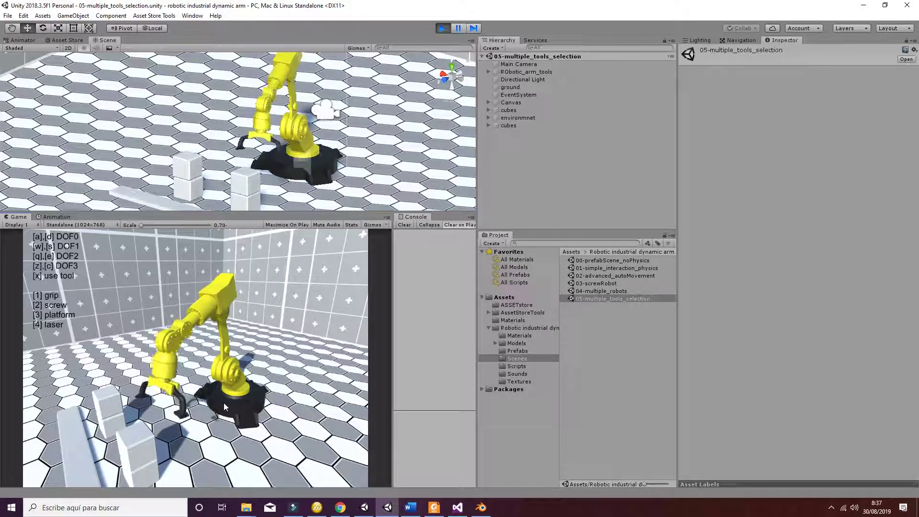
key(s)
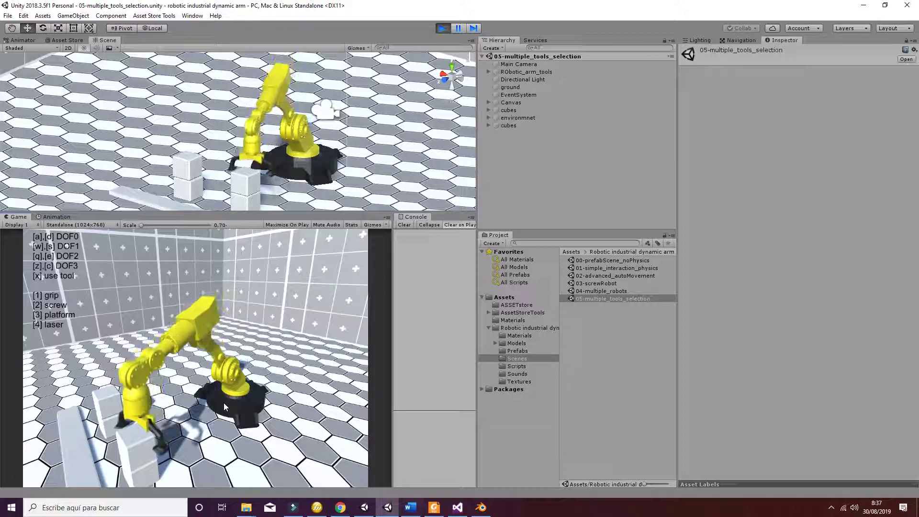
key(x)
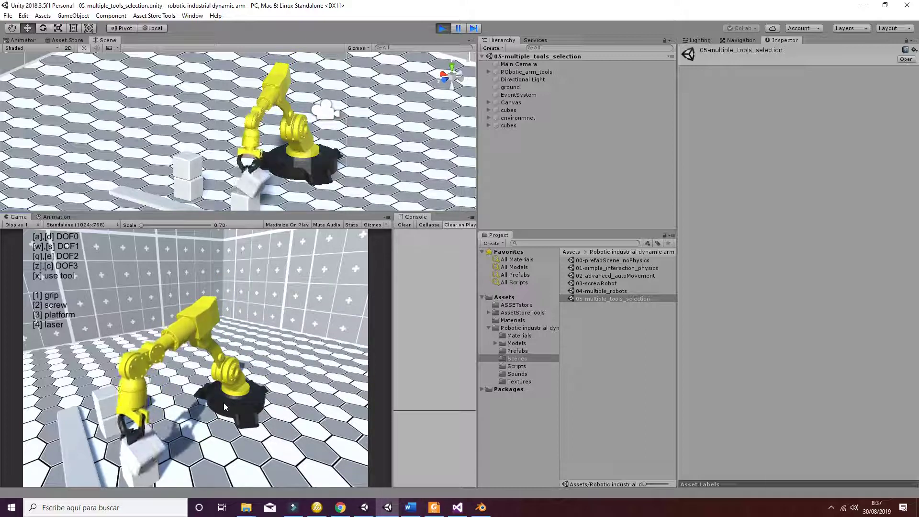
- Swing the open grips over to the remaining cube stack, align the wrist, and grip its top cube
key(d)
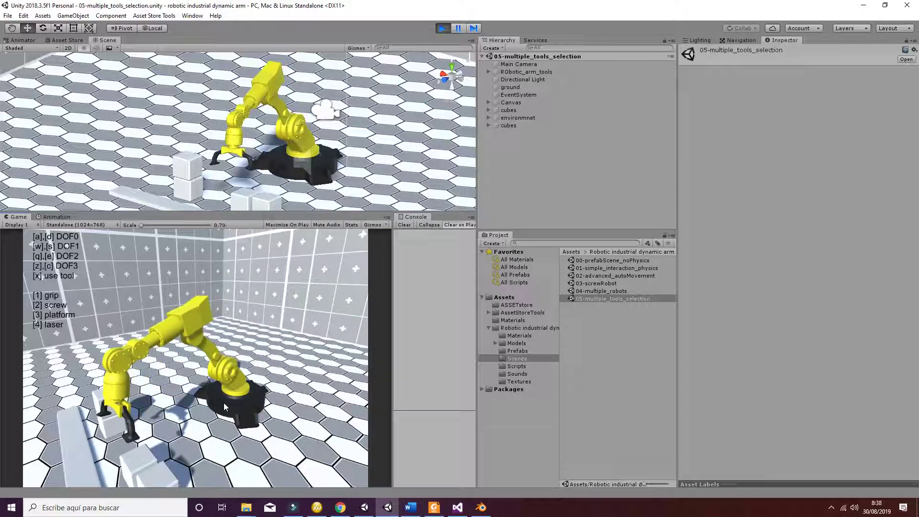
key(d)
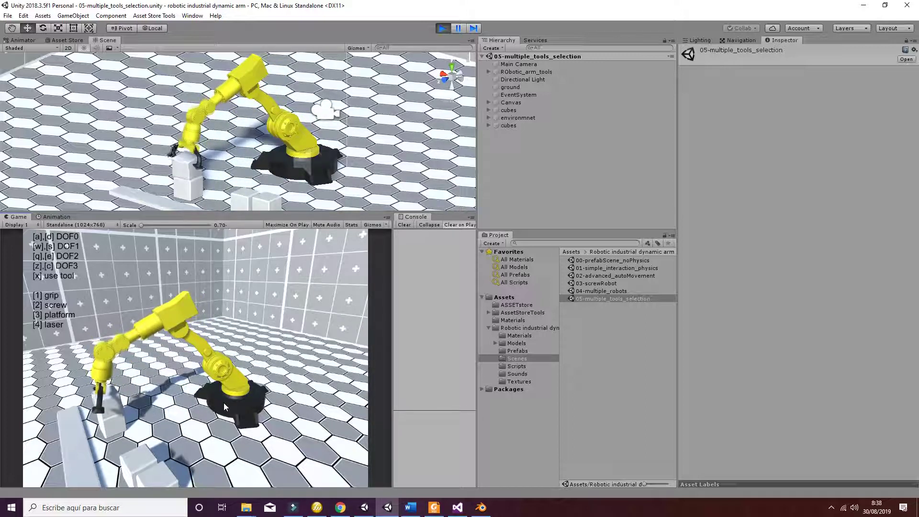
key(z)
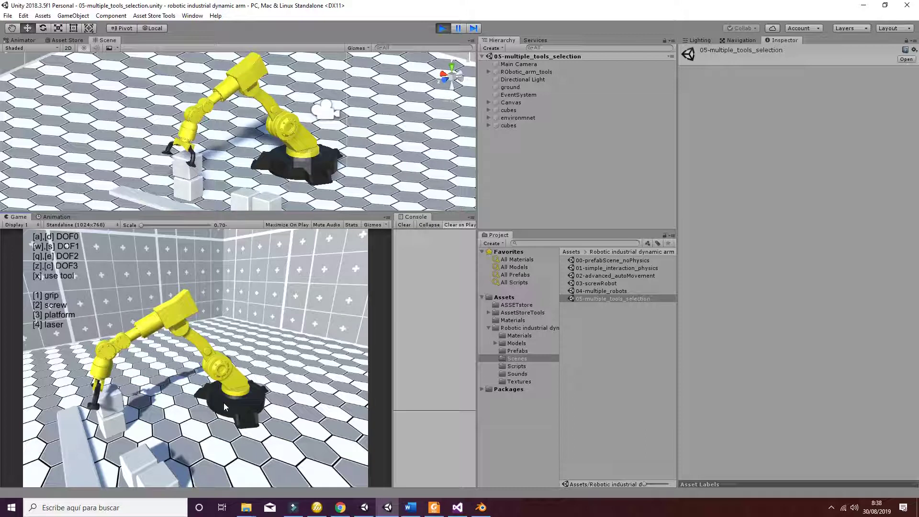
key(d)
key(c)
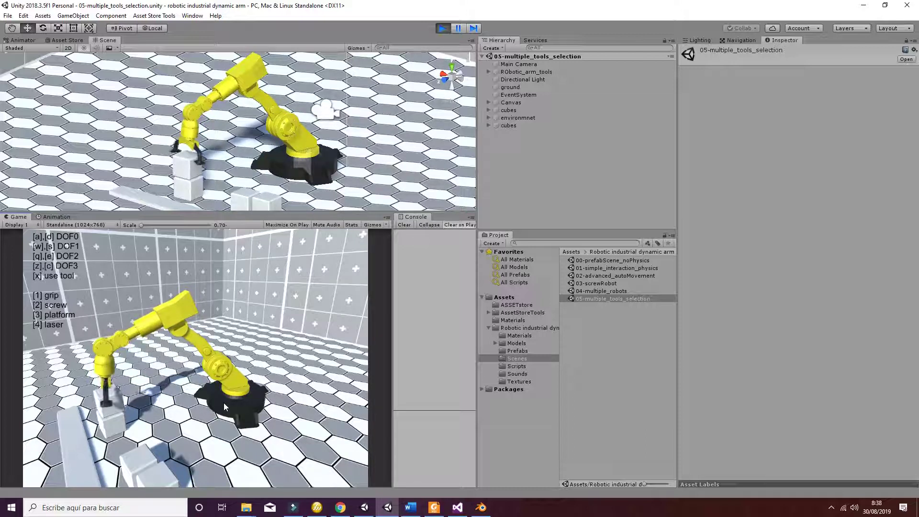
key(s)
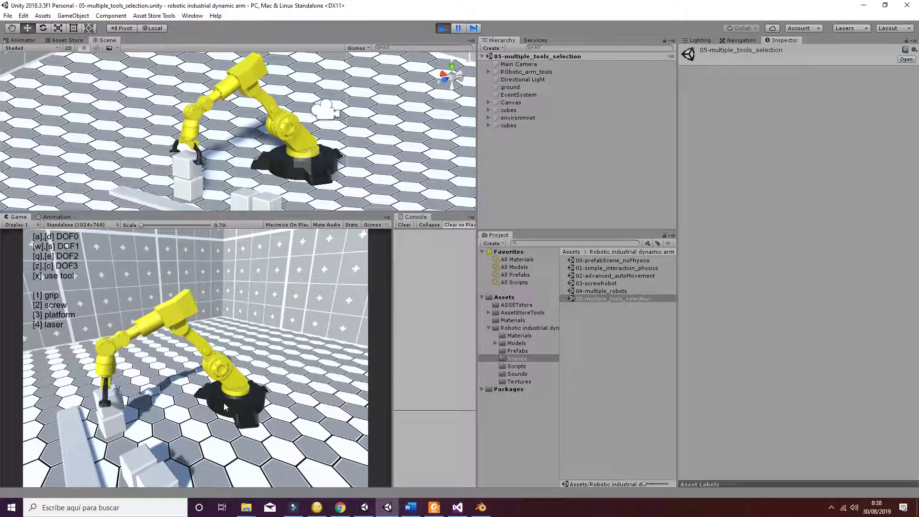
key(e)
key(z)
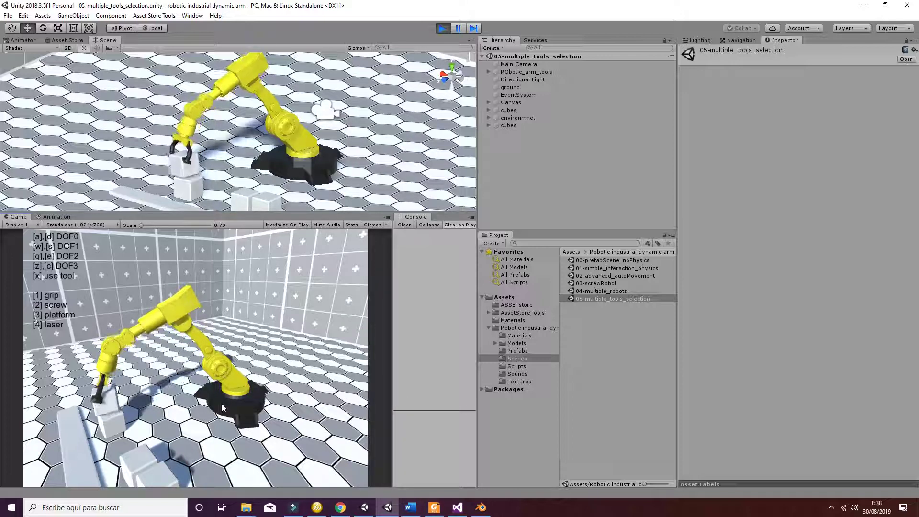
- Lift the gripped cube off its stack and swing it away over the open floor
key(d)
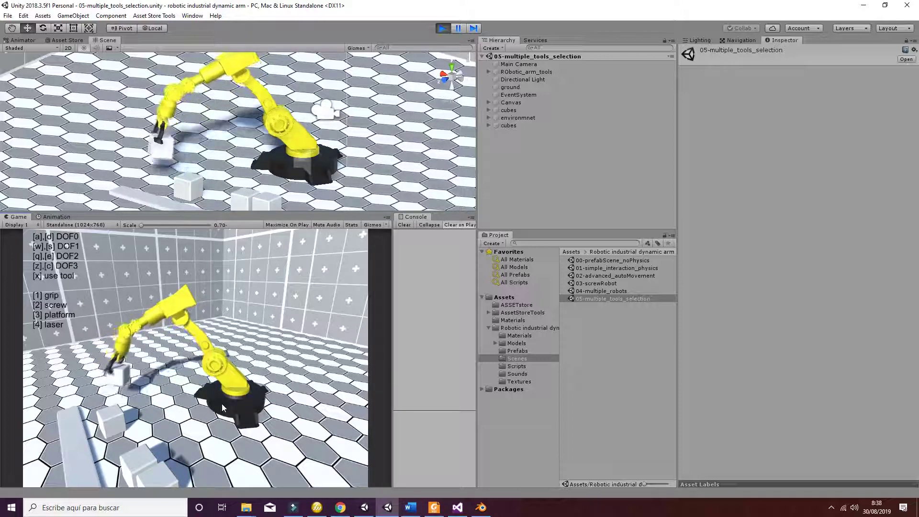
key(e)
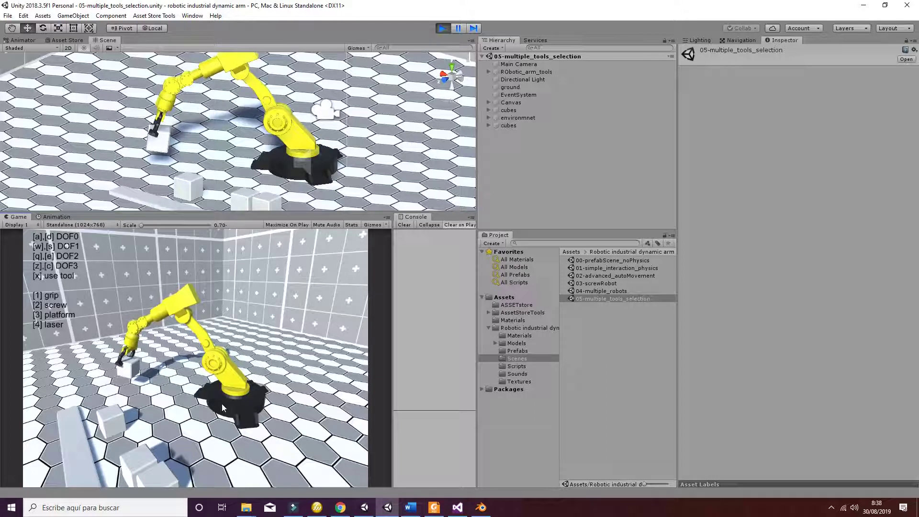
key(d)
key(w)
key(q)
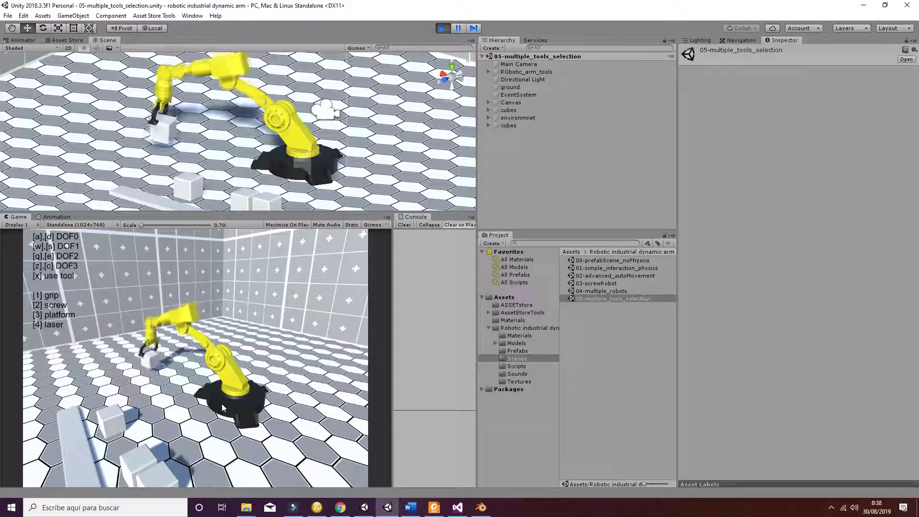
- Stretch the forearm outward, tilt the wrist to raise the held cube, and release it from the grips
key(q)
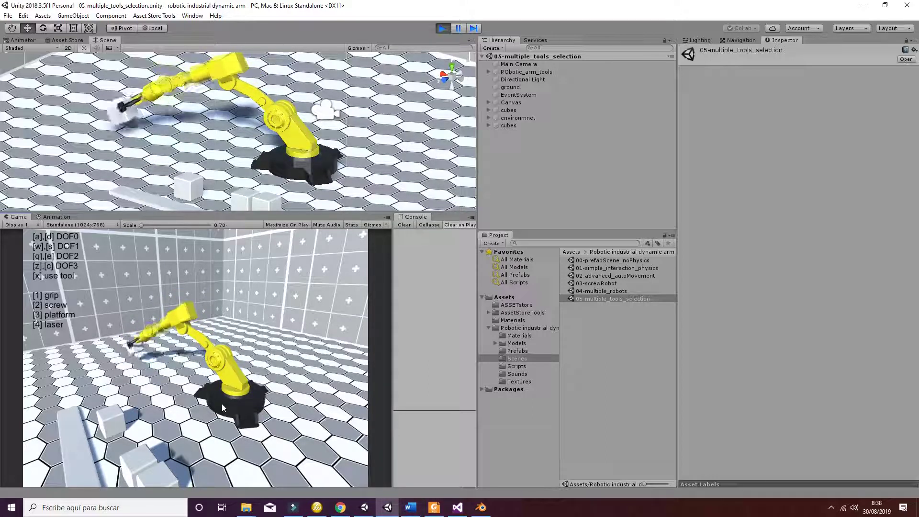
key(z)
key(w)
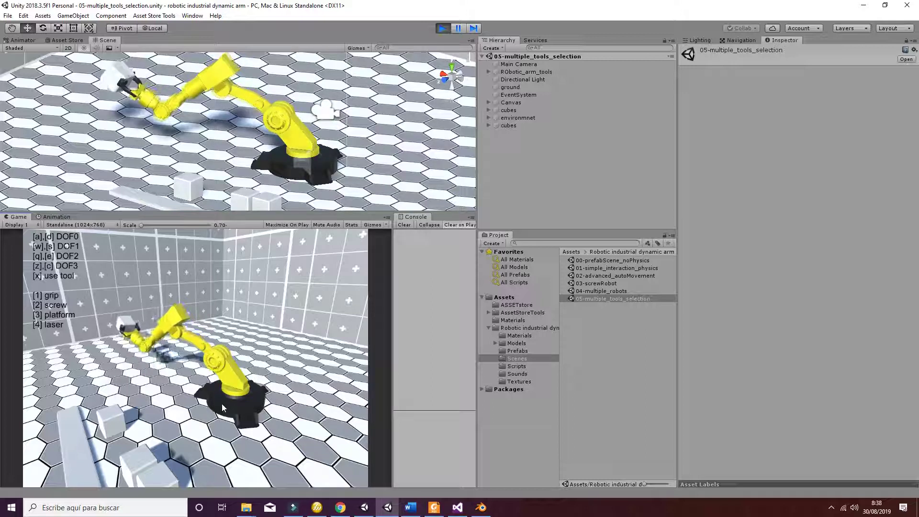
key(a)
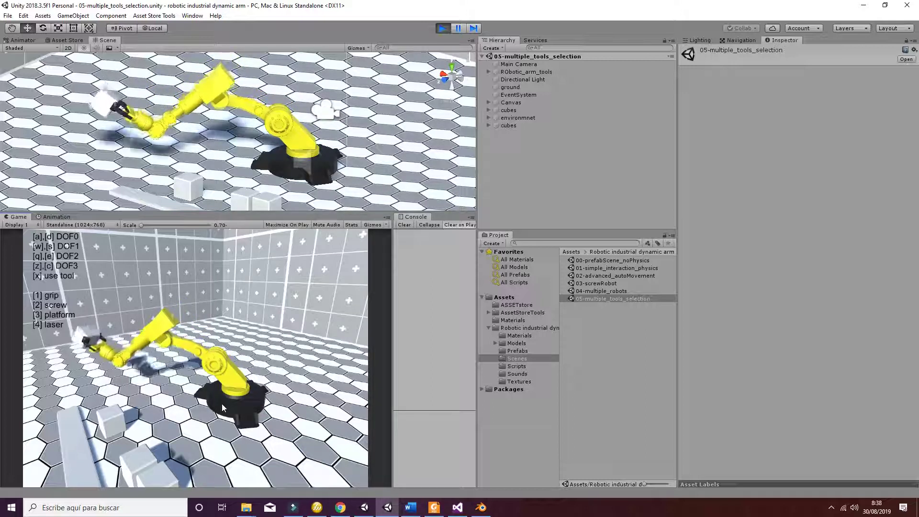
key(q)
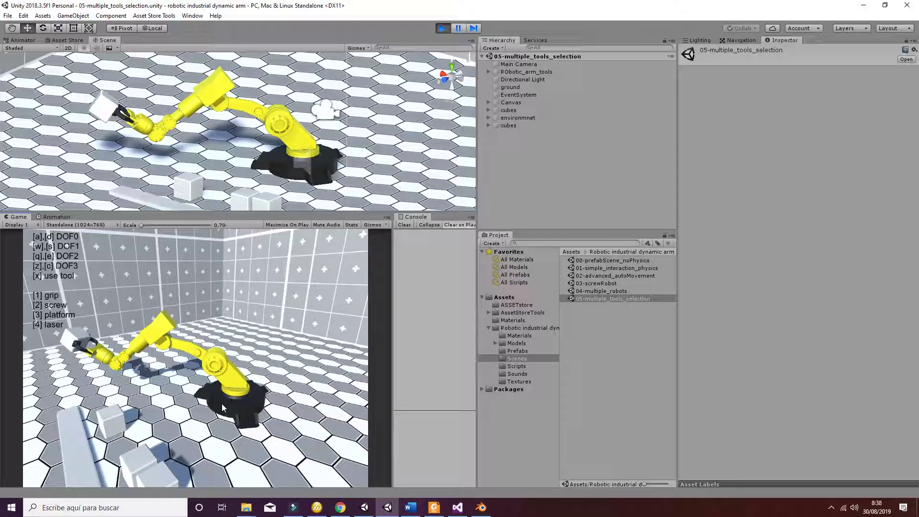
key(x)
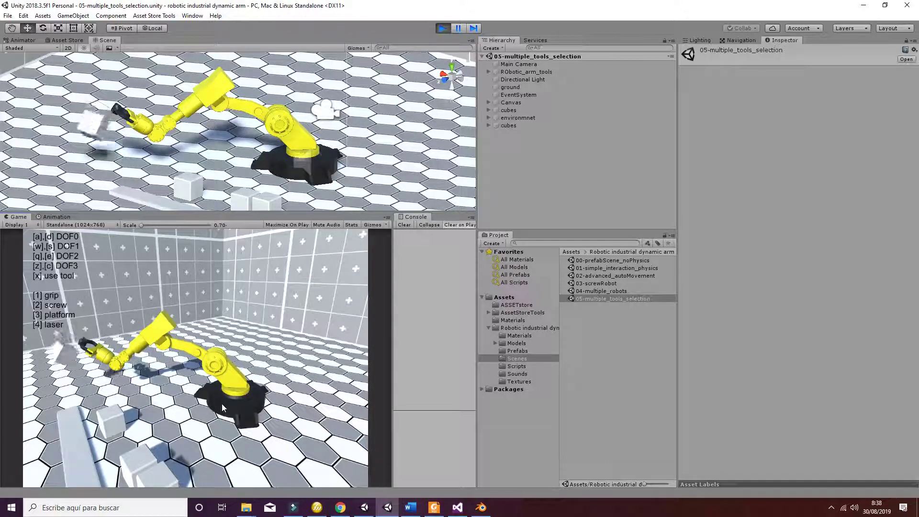